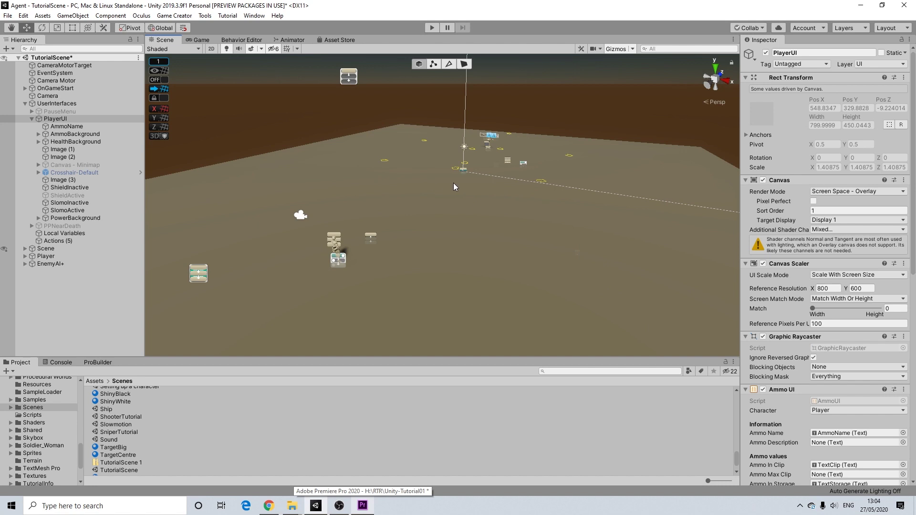
Step: Collapse the UserInterfaces group and orbit and pan the Scene view around the floor
click(25, 103)
alt+drag(410, 190, 532, 167)
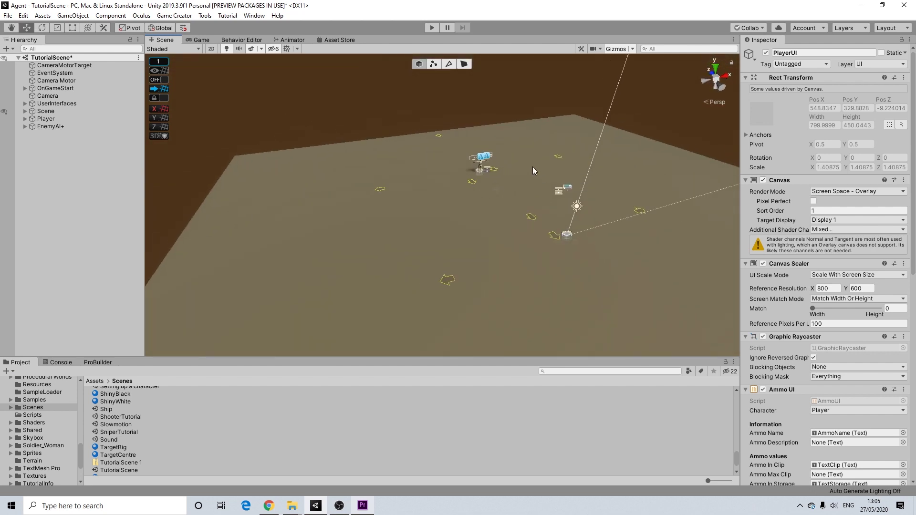
alt+drag(664, 218, 554, 224)
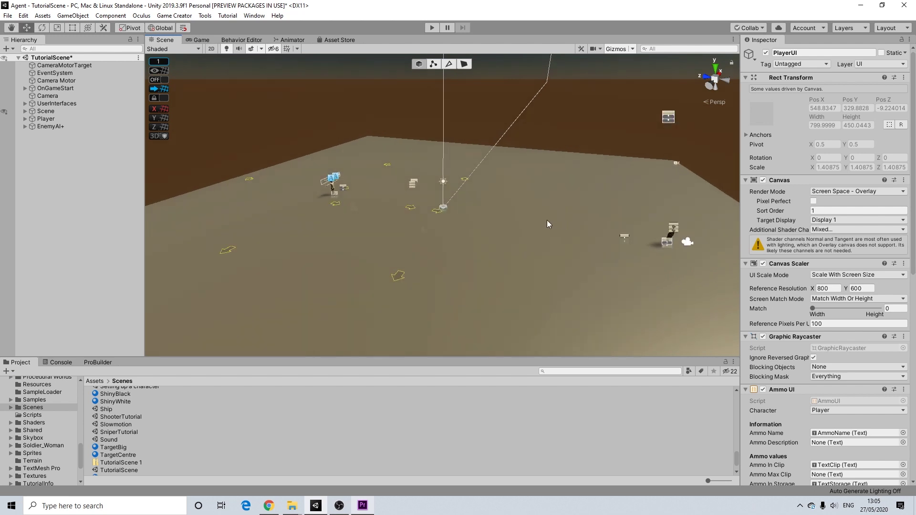
middle_drag(546, 221, 479, 213)
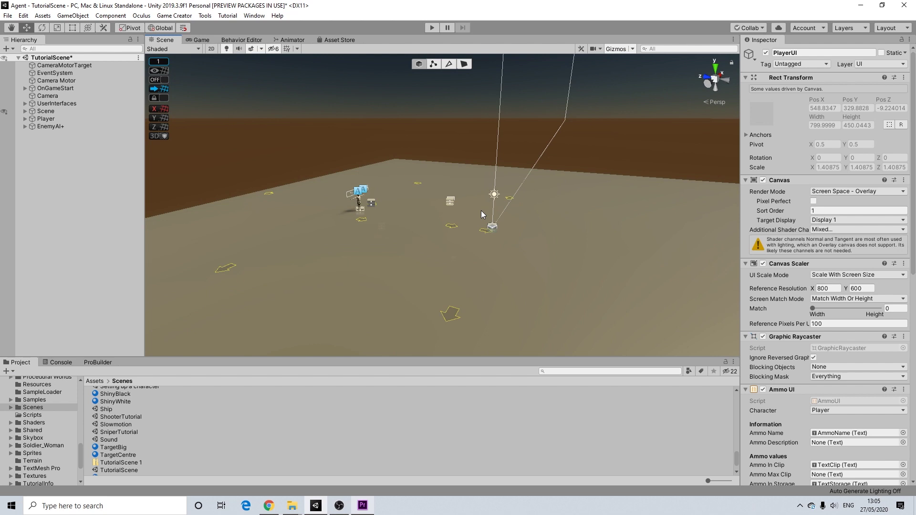
middle_drag(665, 268, 568, 246)
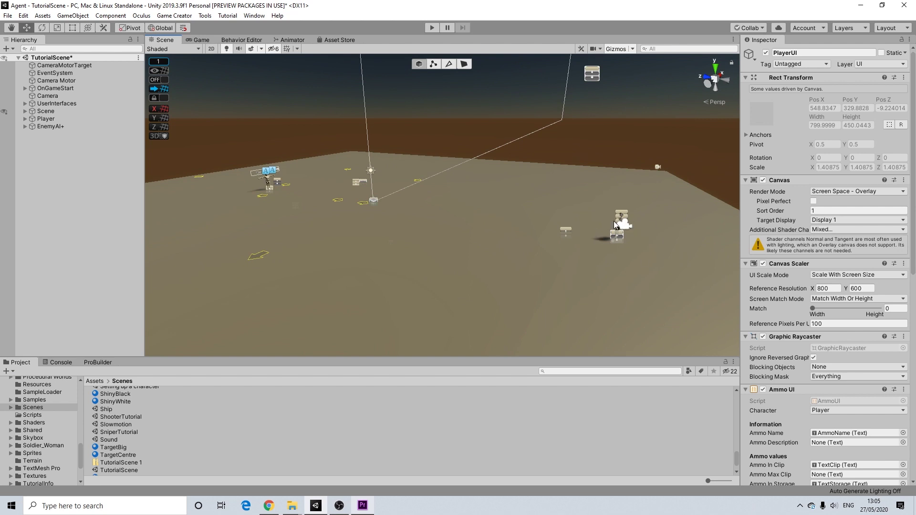
right_drag(610, 225, 553, 205)
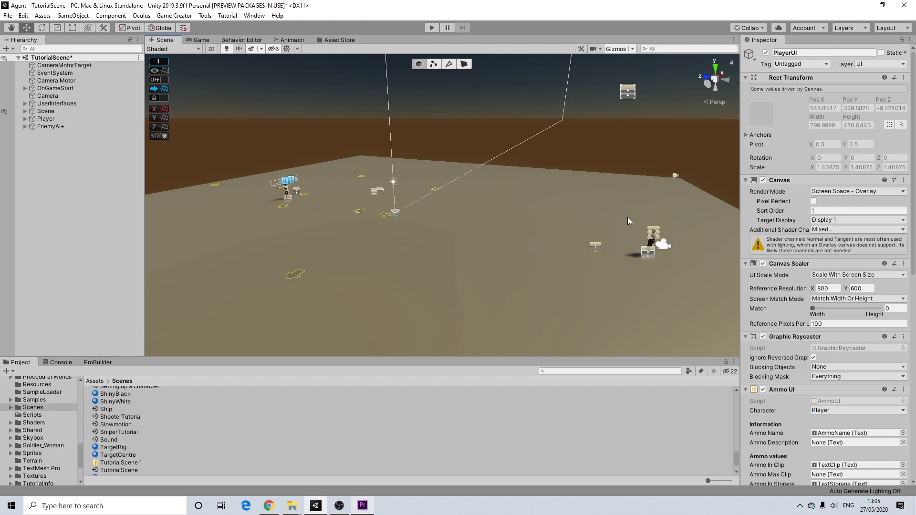
mouse_move(523, 196)
right_down()
mouse_move(471, 219)
mouse_move(518, 210)
right_up()
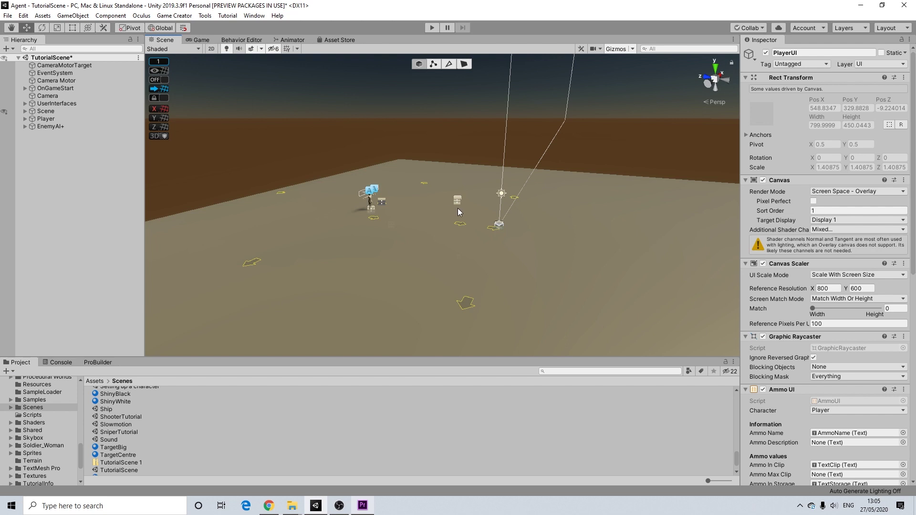
alt+drag(457, 208, 413, 208)
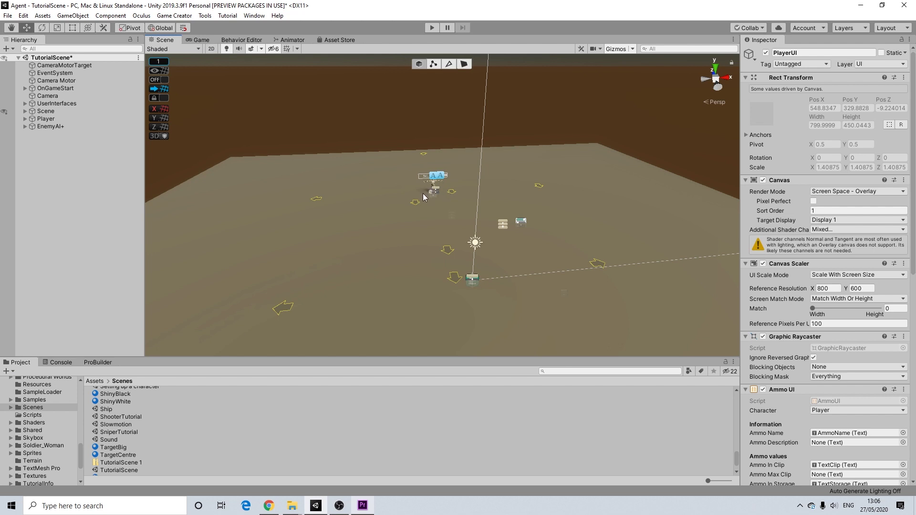
alt+drag(425, 197, 487, 230)
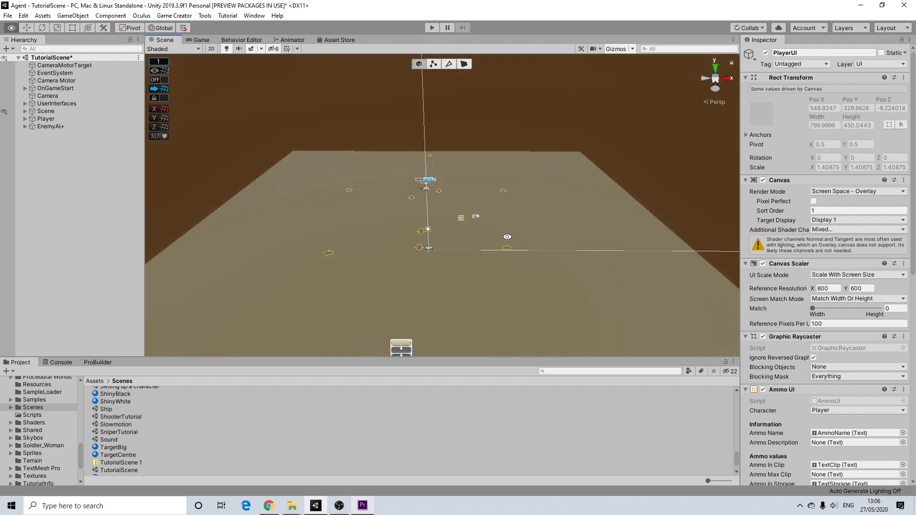
click(55, 127)
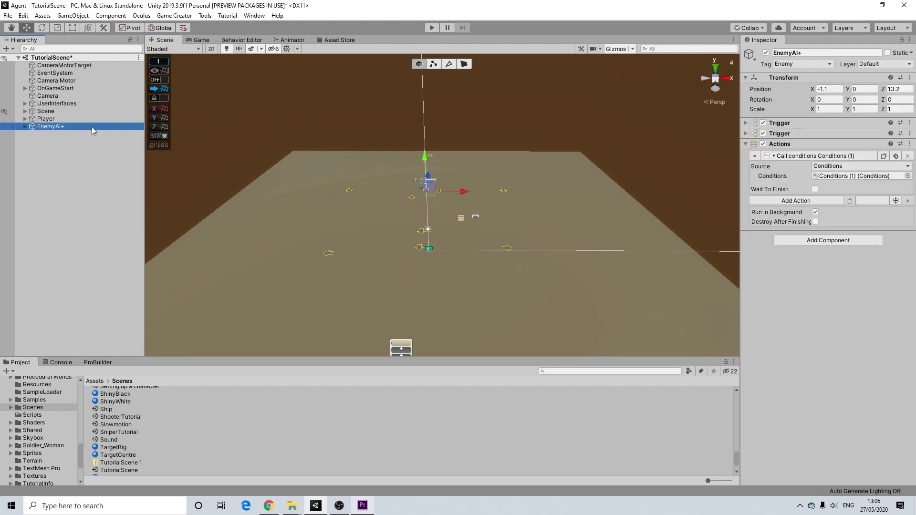
key(ctrl+d)
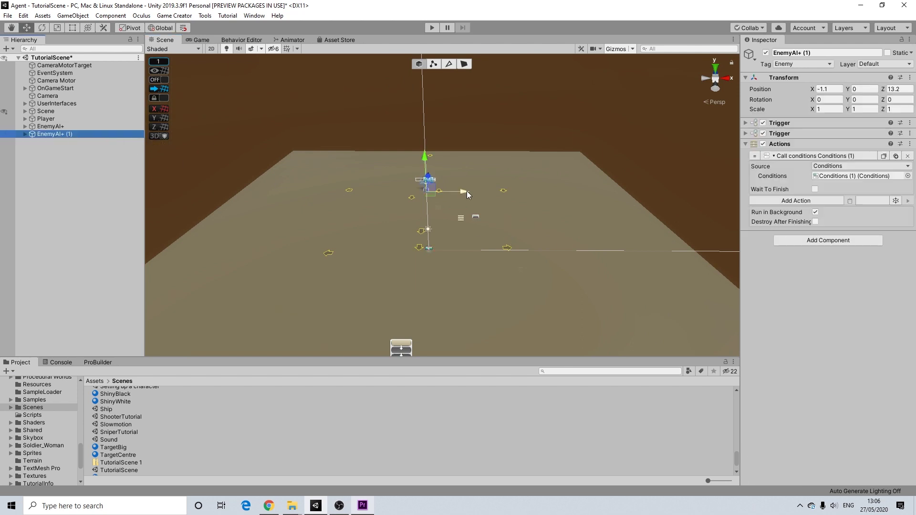
drag(467, 191, 581, 192)
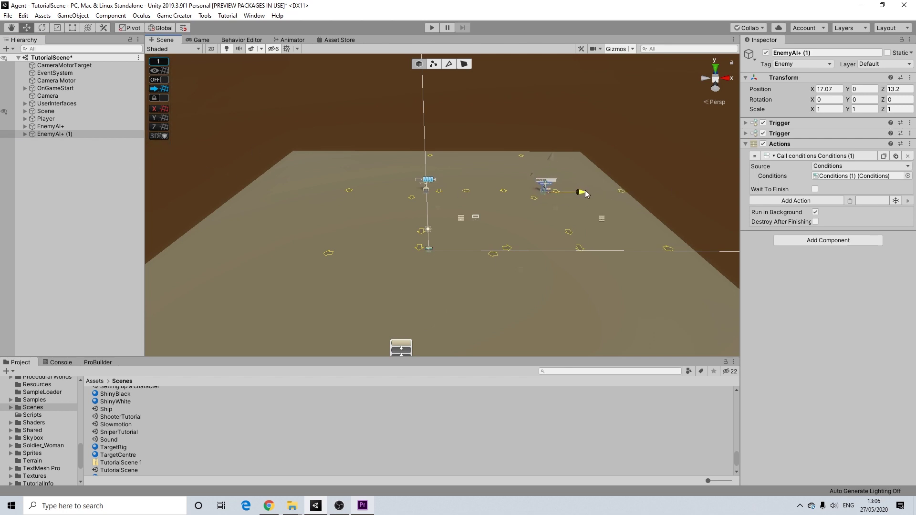
click(71, 126)
key(ctrl+d)
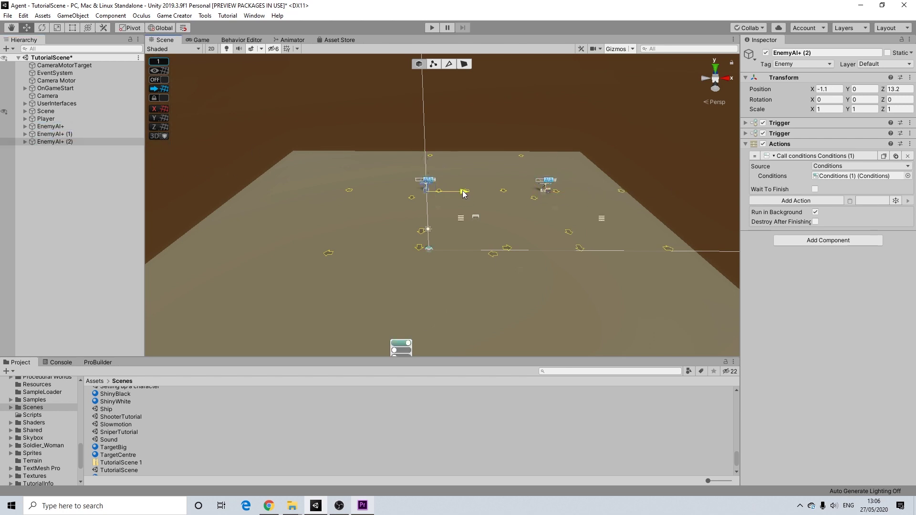
drag(466, 191, 364, 190)
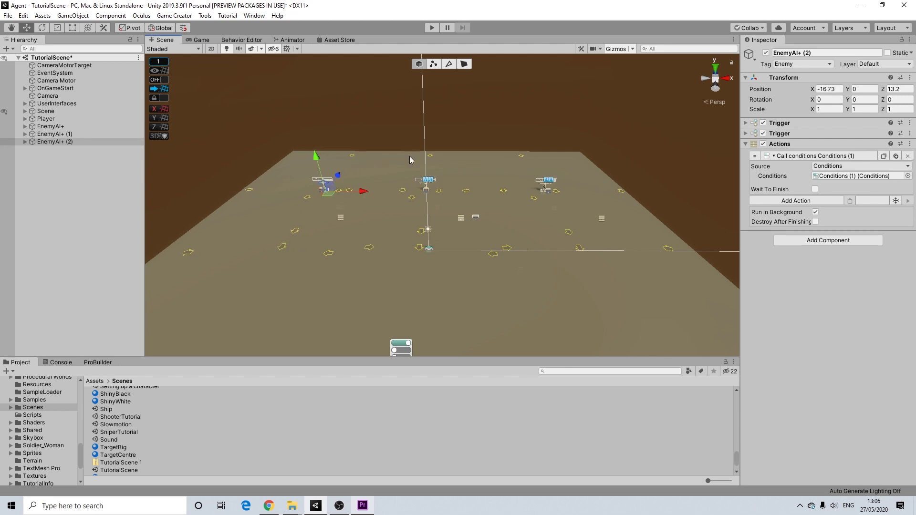
click(432, 27)
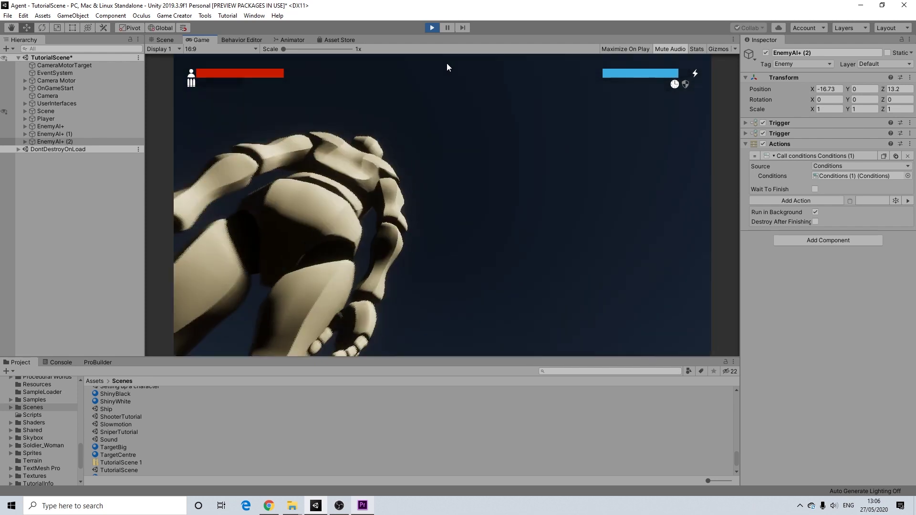
click(431, 28)
ctrl+click(69, 135)
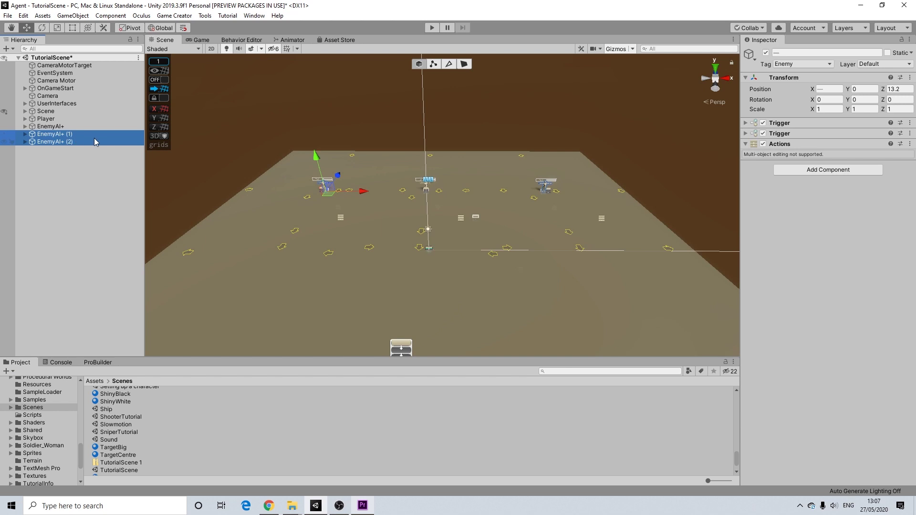
Step: Delete the two enemy copies and expand EnemyAI+ and PatrolPlus in the Hierarchy
key(Delete)
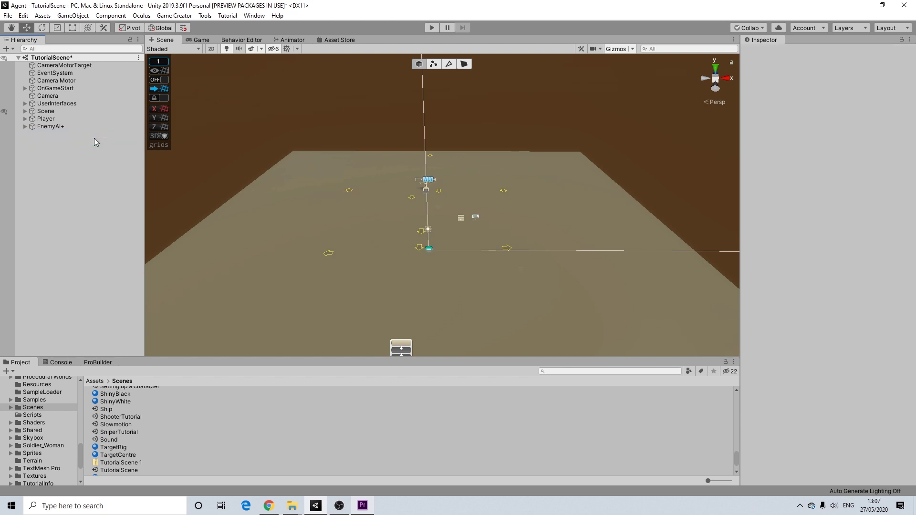
click(61, 129)
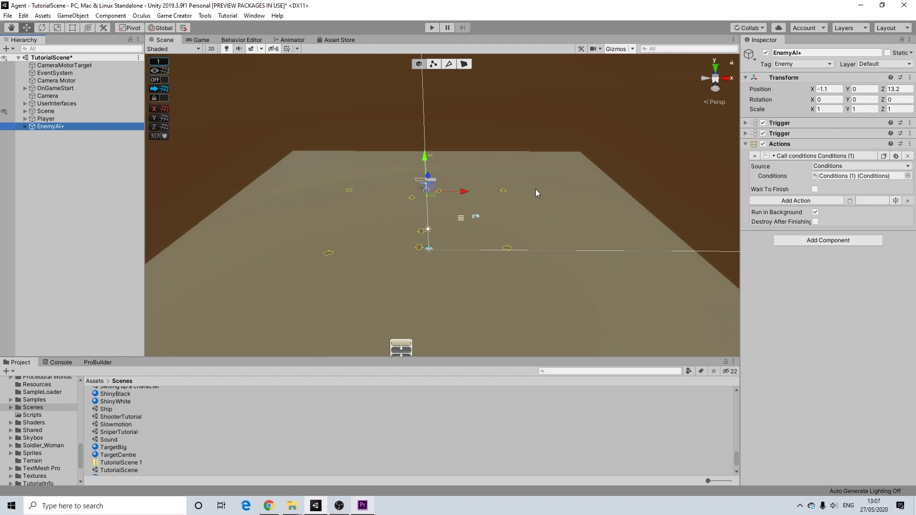
click(26, 126)
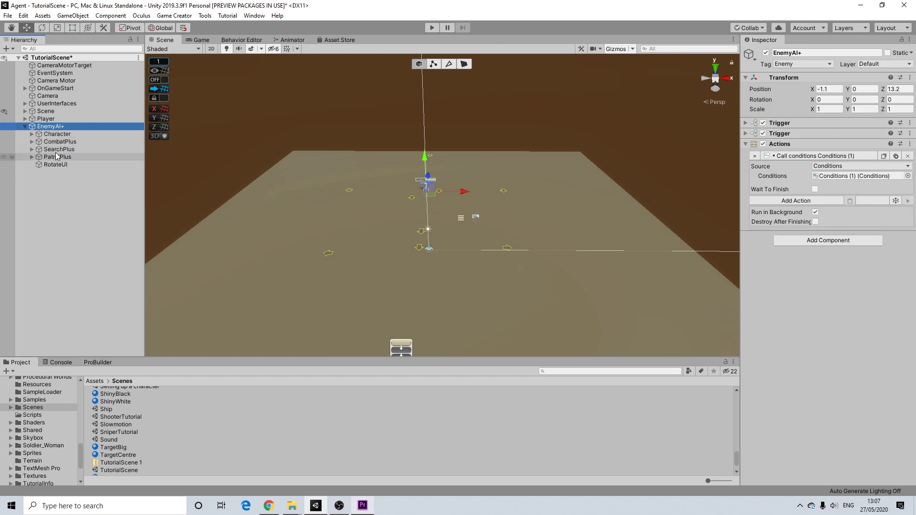
click(33, 157)
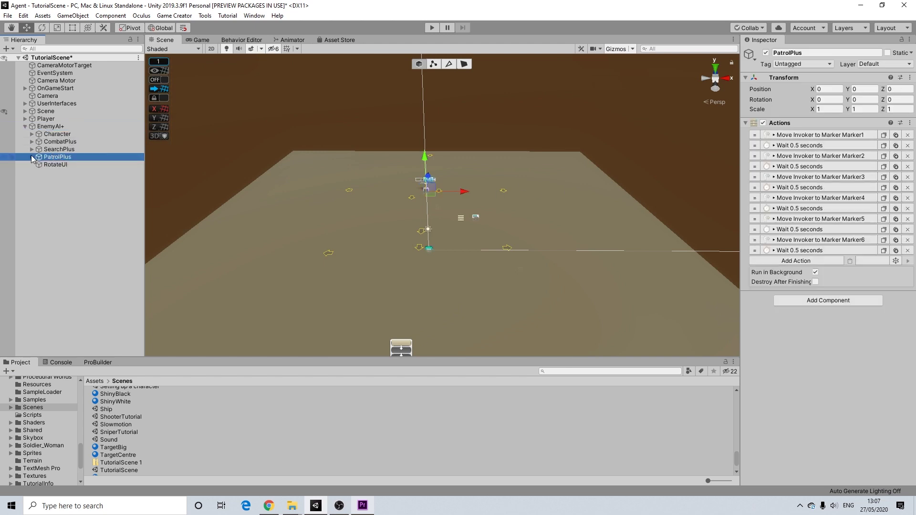
click(32, 156)
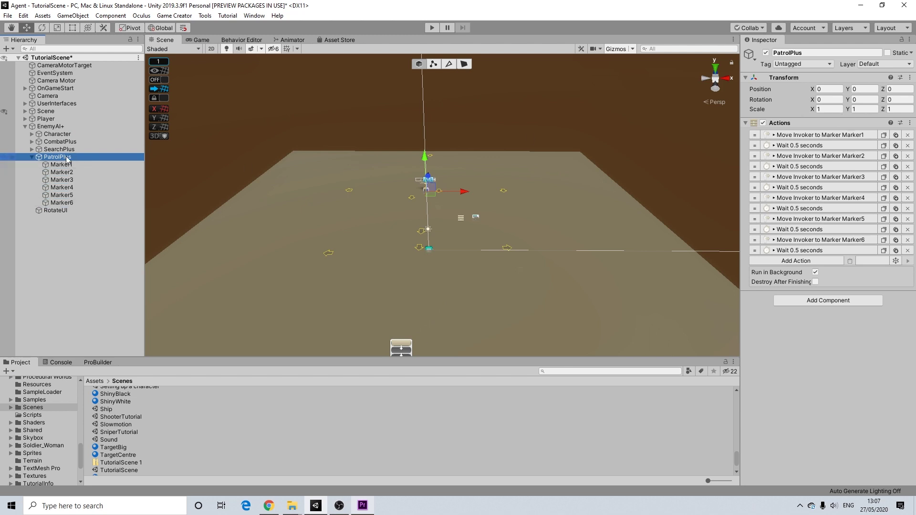
Step: Duplicate PatrolPlus, nest the copy under PatrolPlus, and delete its copied Marker1–Marker6
key(ctrl+d)
drag(55, 210, 72, 169)
click(38, 164)
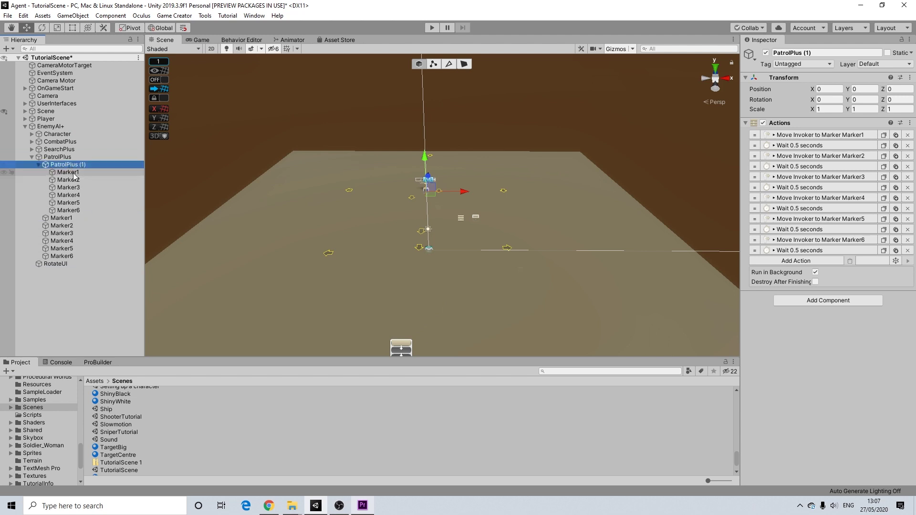
click(74, 173)
shift+click(75, 209)
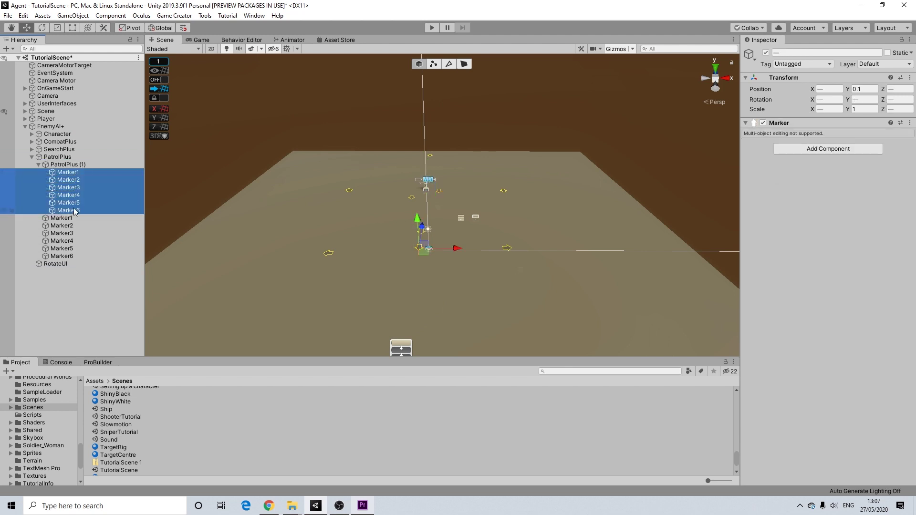
key(Delete)
Step: Duplicate PatrolPlus (1) twice more, placing copies (2)–(4) right below PatrolPlus (1)
click(72, 166)
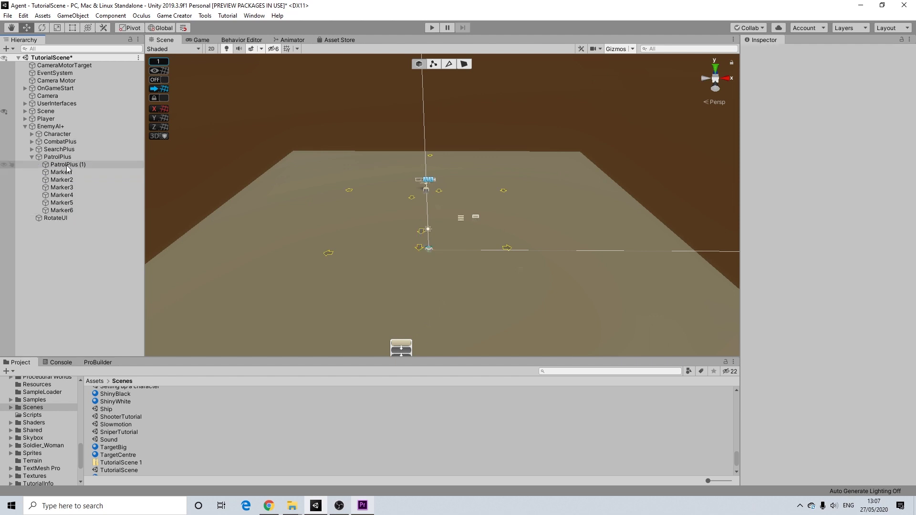
key(ctrl+d)
key(ctrl+d)
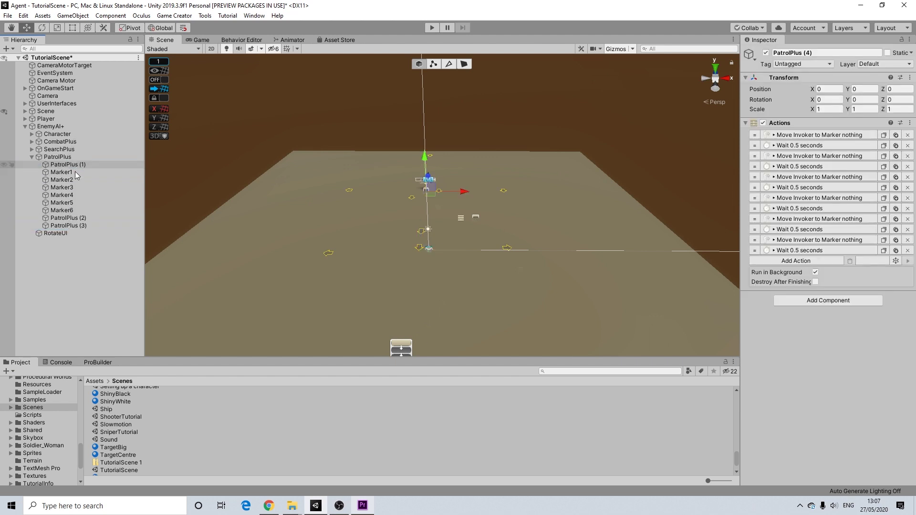
key(ctrl+d)
shift+click(79, 219)
drag(79, 224, 78, 168)
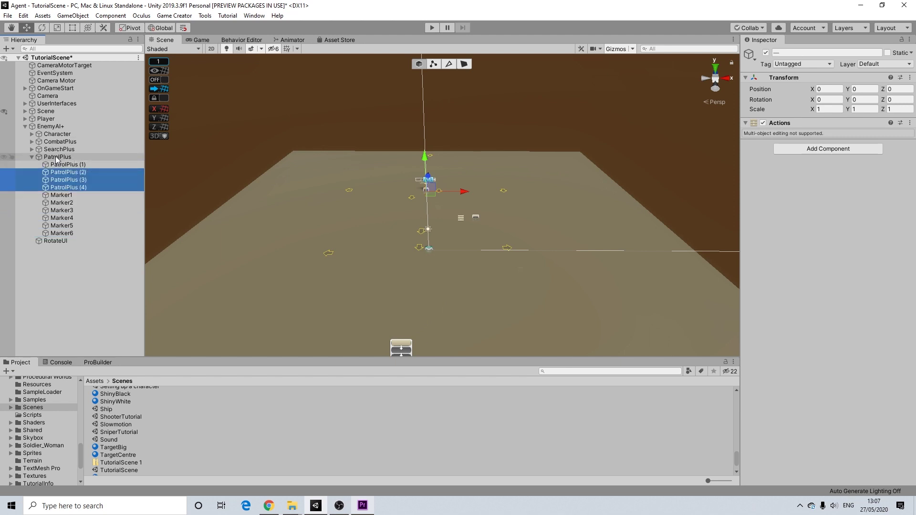
Step: Compare the action lists of PatrolPlus and its duplicates (1)–(4)
click(56, 158)
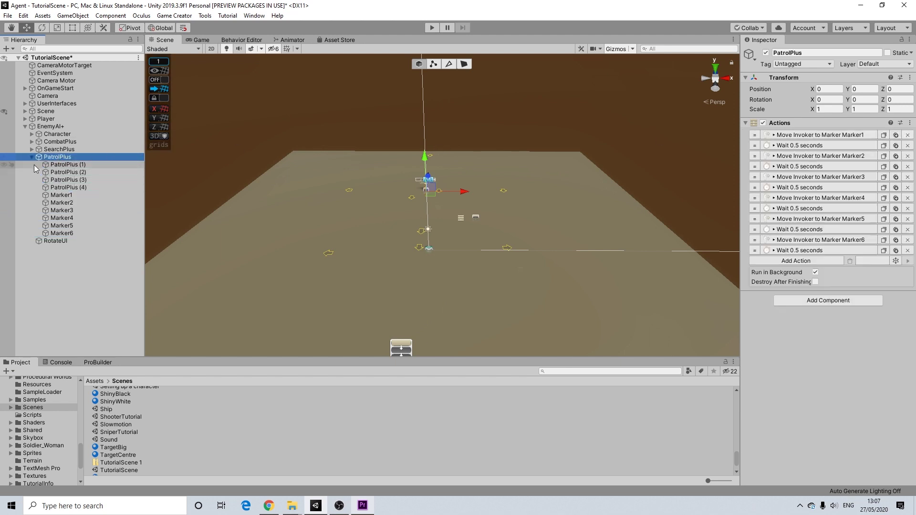
click(61, 165)
click(62, 173)
click(65, 180)
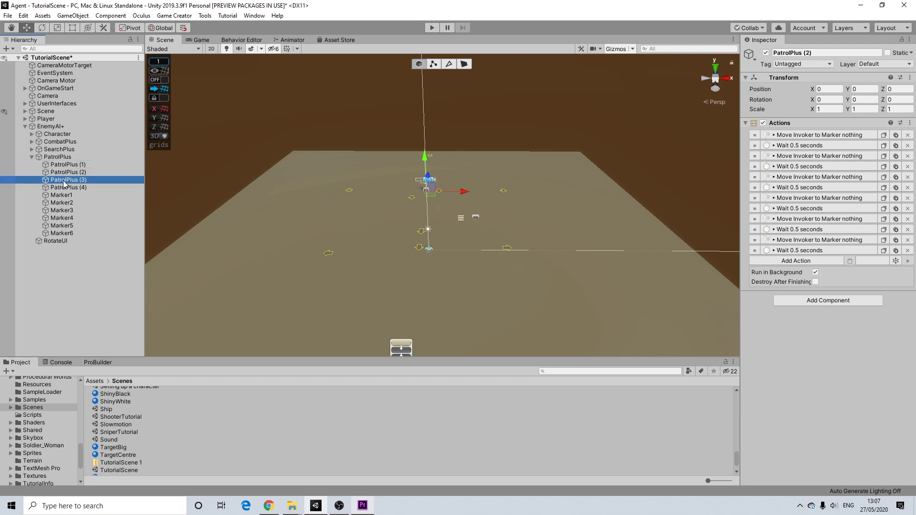
click(67, 188)
click(78, 180)
click(80, 172)
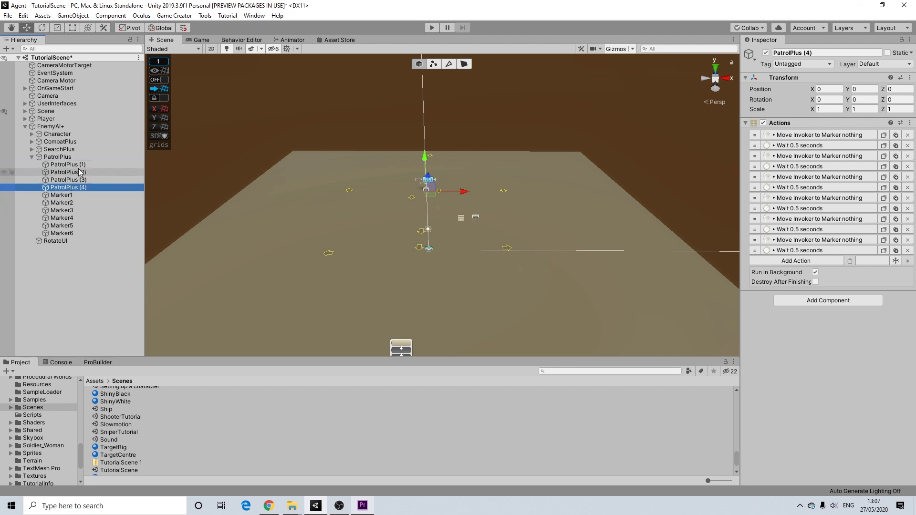
click(82, 165)
click(68, 157)
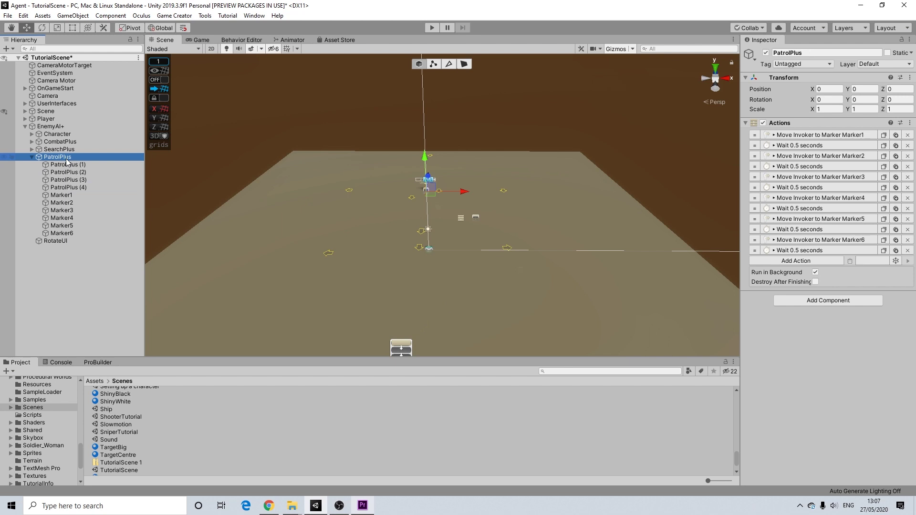
Step: Remove every marker move and wait from the parent PatrolPlus's Actions list
click(910, 135)
click(910, 136)
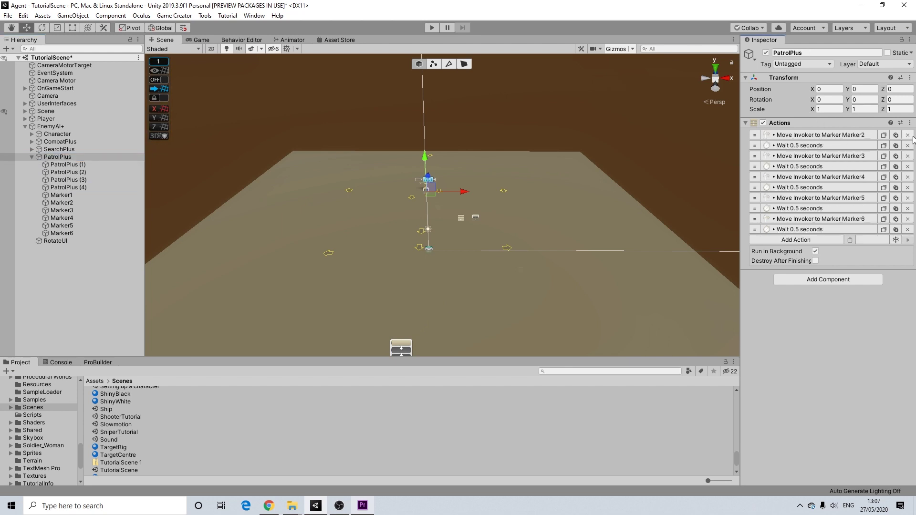
click(910, 135)
click(910, 136)
click(910, 135)
click(910, 135)
click(908, 135)
click(907, 134)
click(907, 135)
click(908, 135)
click(907, 135)
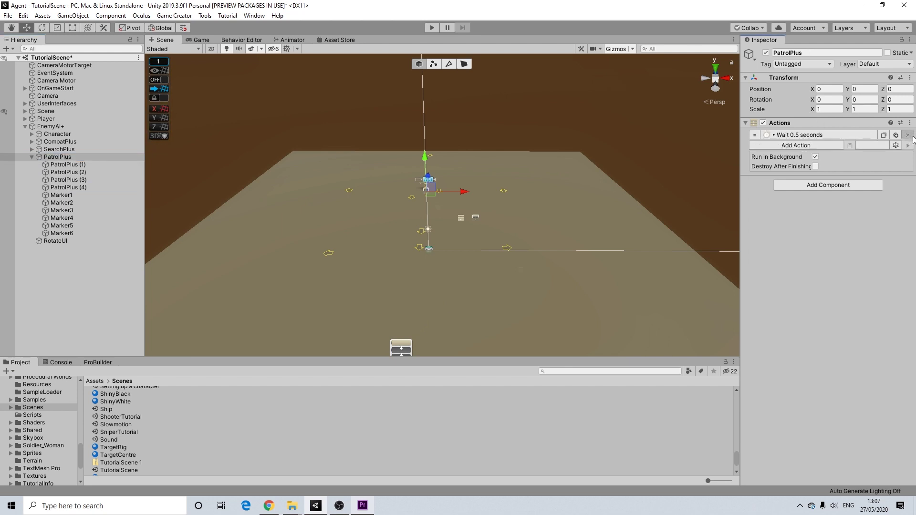
click(908, 135)
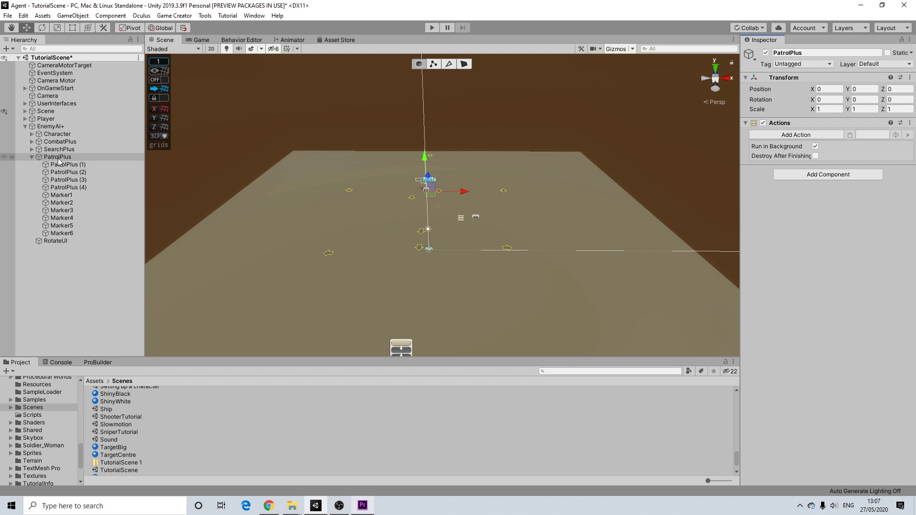
Step: Add a Random Action to PatrolPlus by searching 'rando'
click(825, 136)
text(ra)
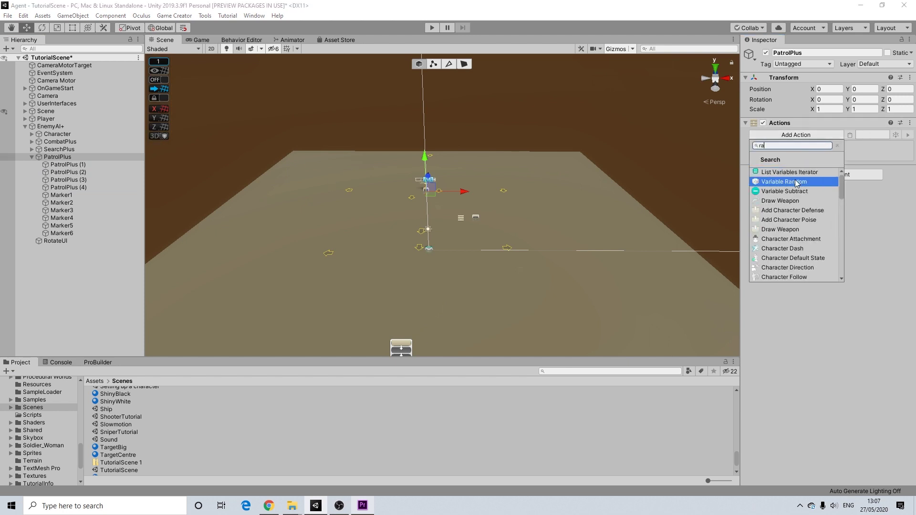
text(ndom)
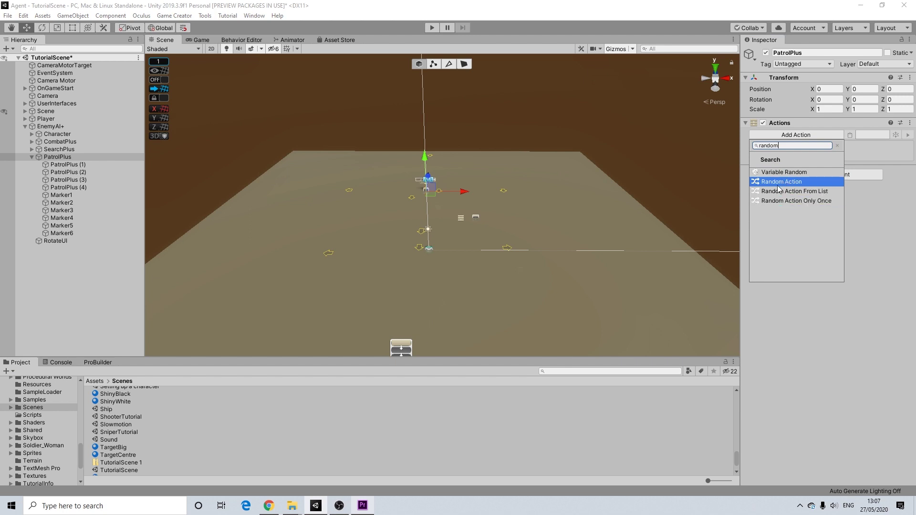
click(786, 184)
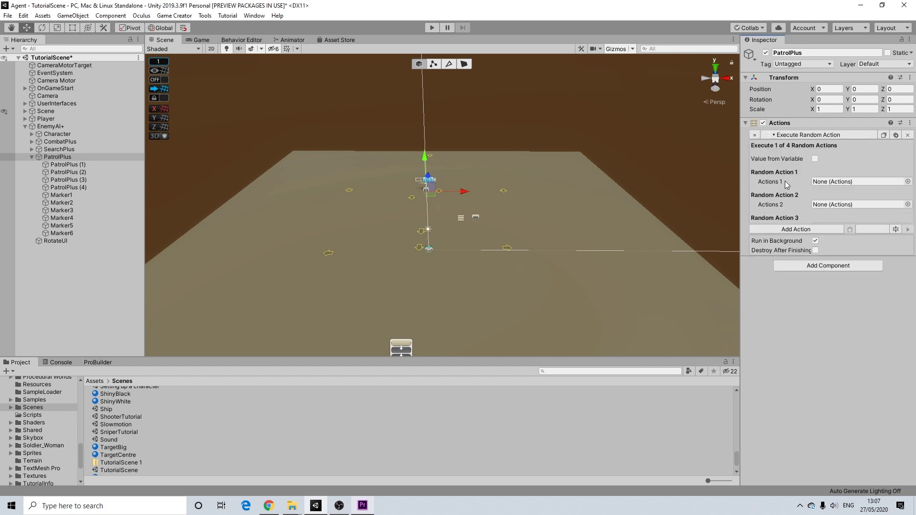
Step: Assign PatrolPlus (1)–(4) as random options 1–4 and enable Wait To Finish
click(87, 165)
drag(88, 165, 863, 185)
drag(701, 186, 854, 205)
drag(801, 237, 846, 228)
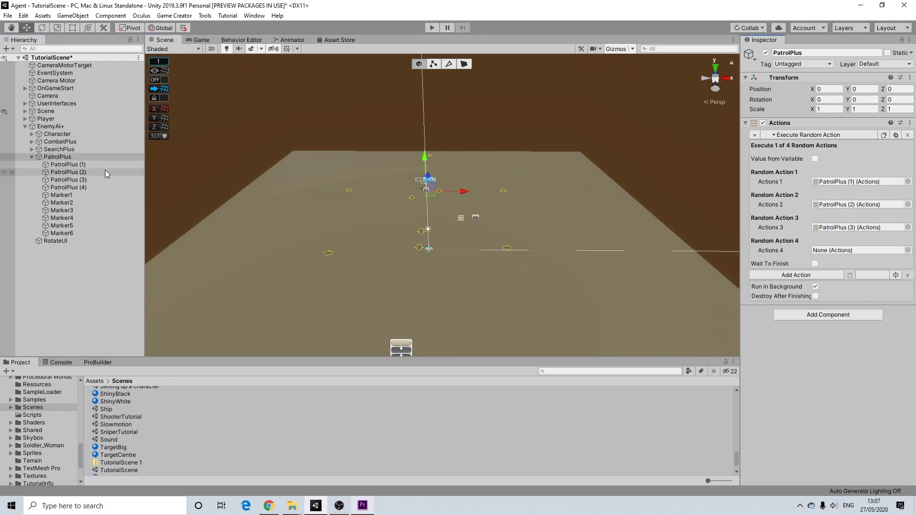
drag(72, 187, 841, 256)
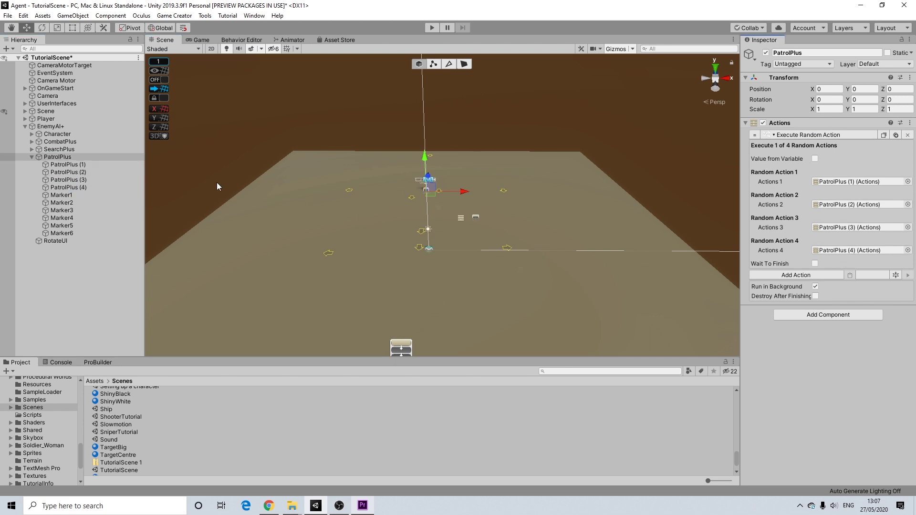
click(814, 263)
Step: Browse the random action choices and add a Random Action From List
click(818, 277)
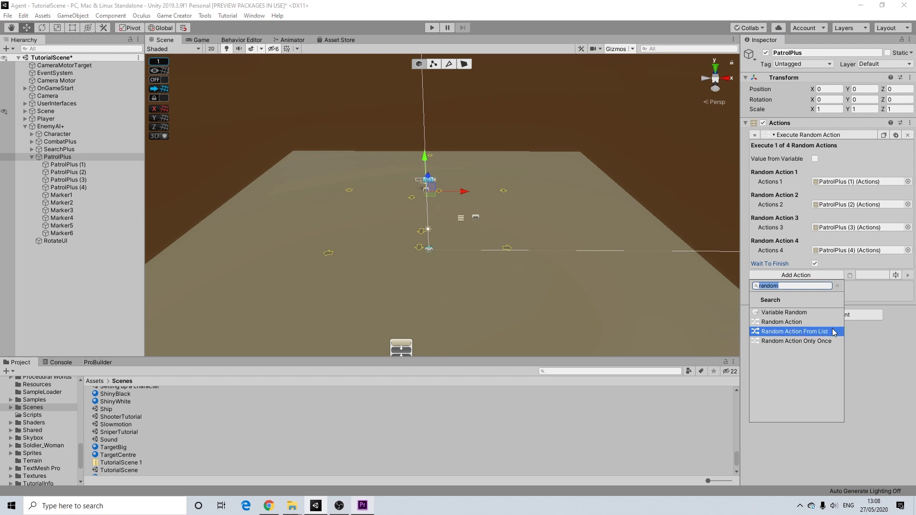
key(Down)
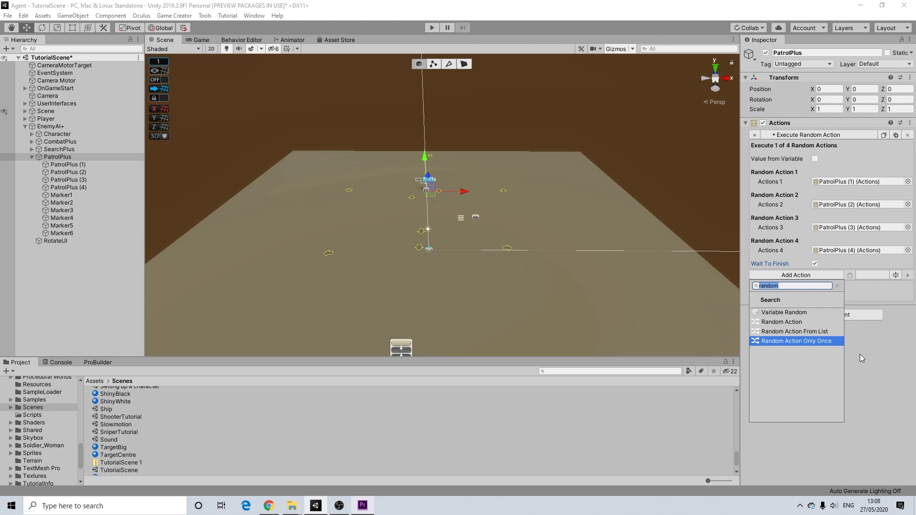
click(885, 362)
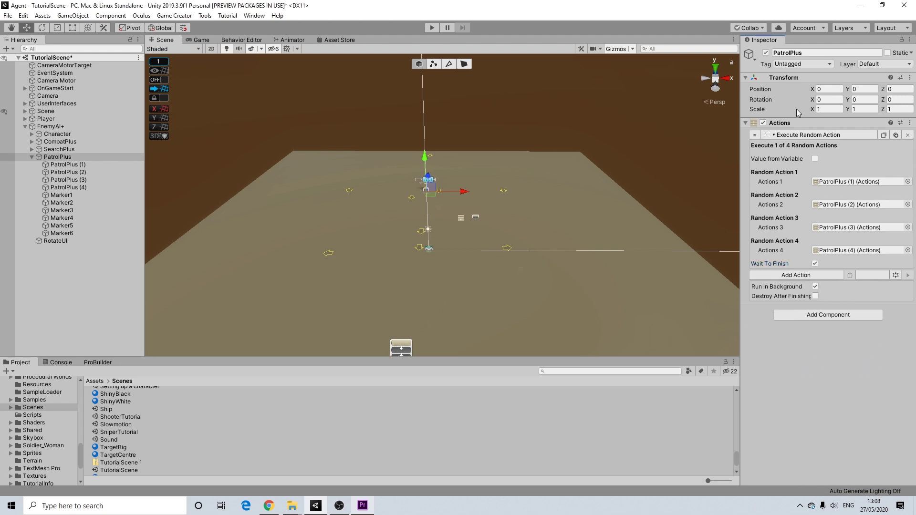
click(792, 272)
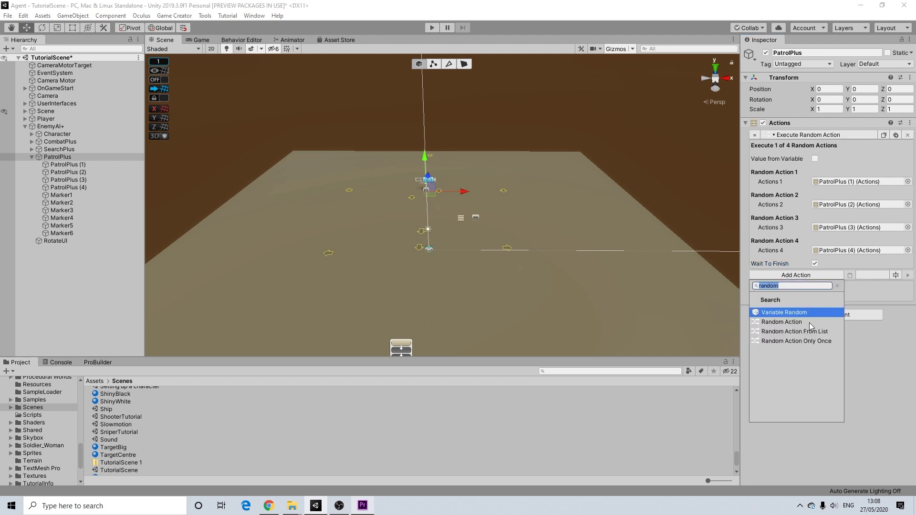
click(829, 331)
click(826, 308)
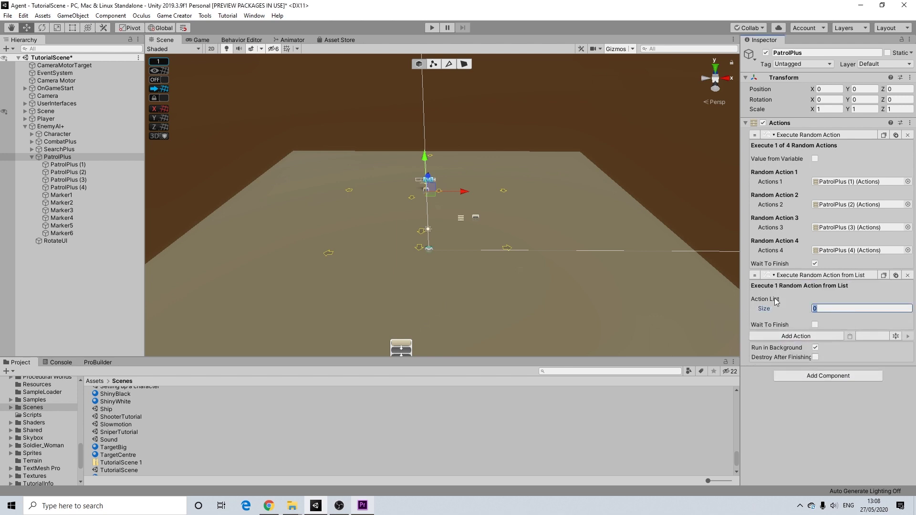
Step: Preview the list with size 50, remove it, and collapse the Execute Random Action entry
click(823, 310)
text(5)
key(Return)
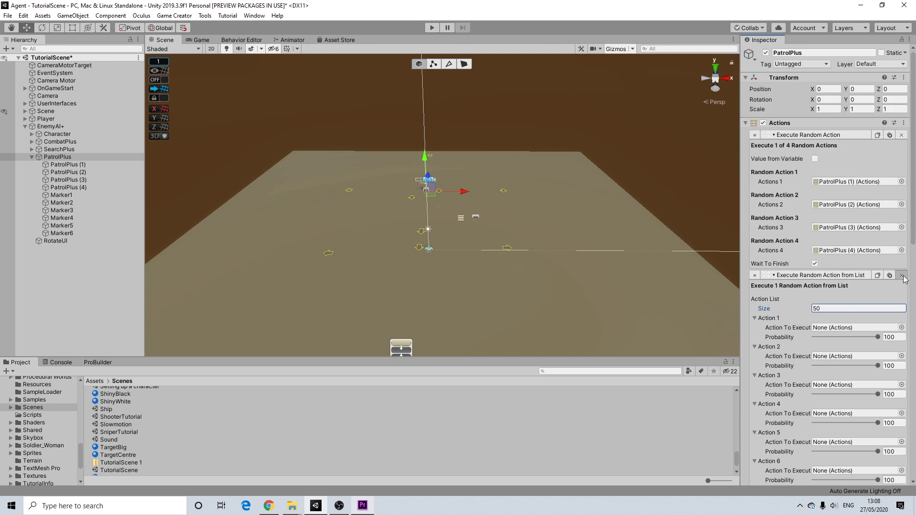
click(902, 275)
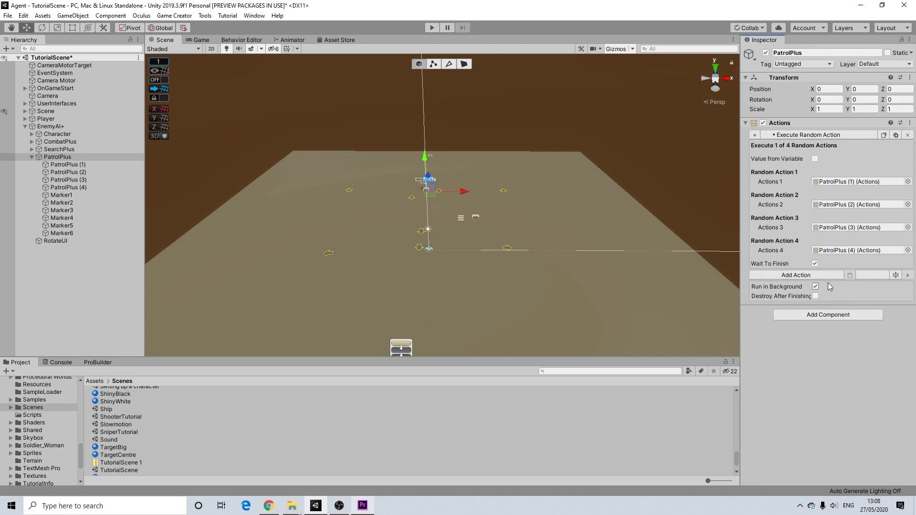
click(805, 135)
Step: Select PatrolPlus (1) and expand all its Move Invoker to Marker actions
click(67, 165)
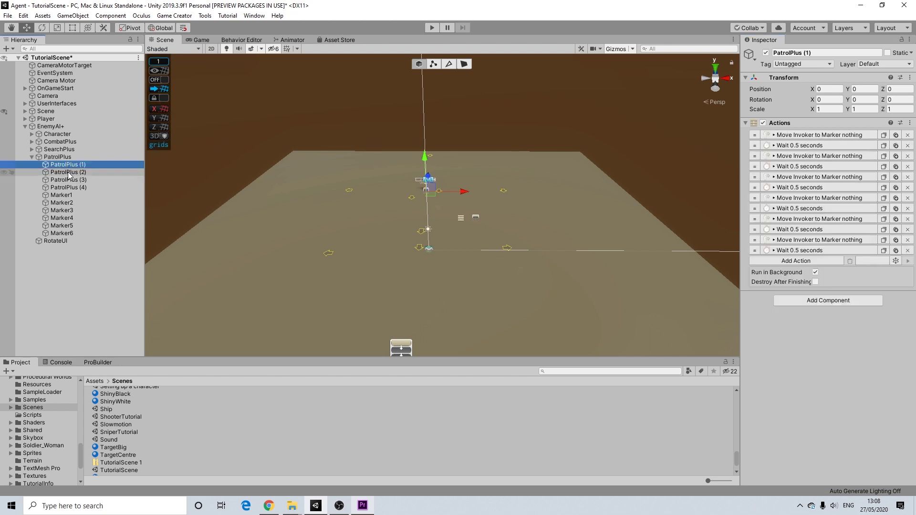
click(821, 135)
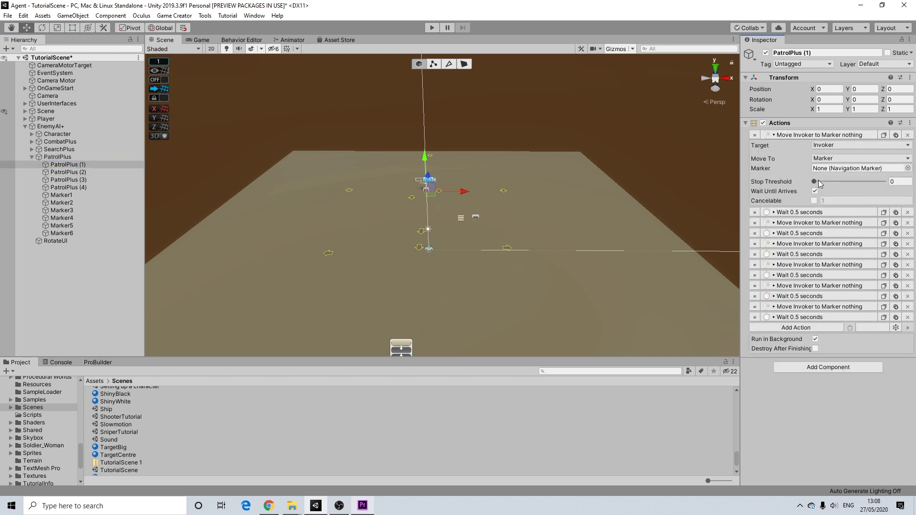
click(811, 222)
click(819, 310)
click(818, 398)
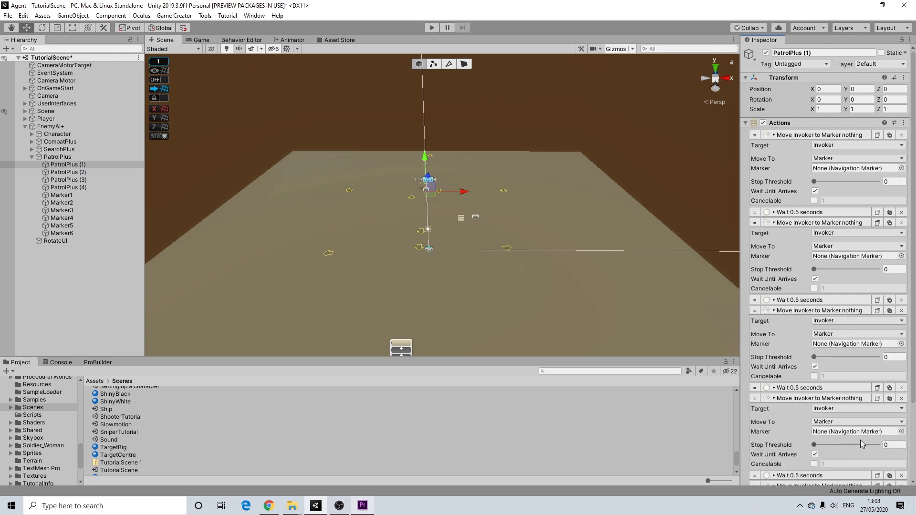
scroll(860, 442, down, 3)
click(849, 398)
scroll(851, 420, down, 3)
click(846, 414)
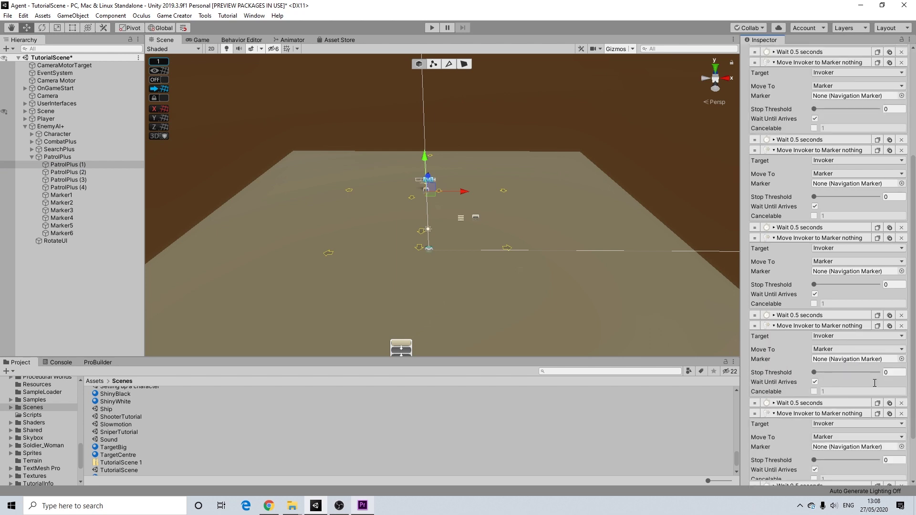
scroll(853, 377, up, 5)
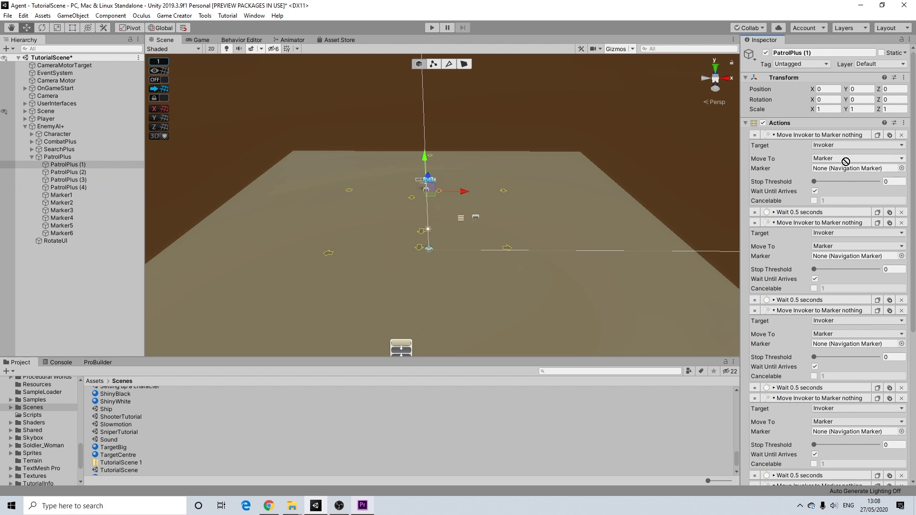
Step: Set PatrolPlus (1)'s move destinations to Marker1 through Marker6 in order
drag(61, 195, 854, 168)
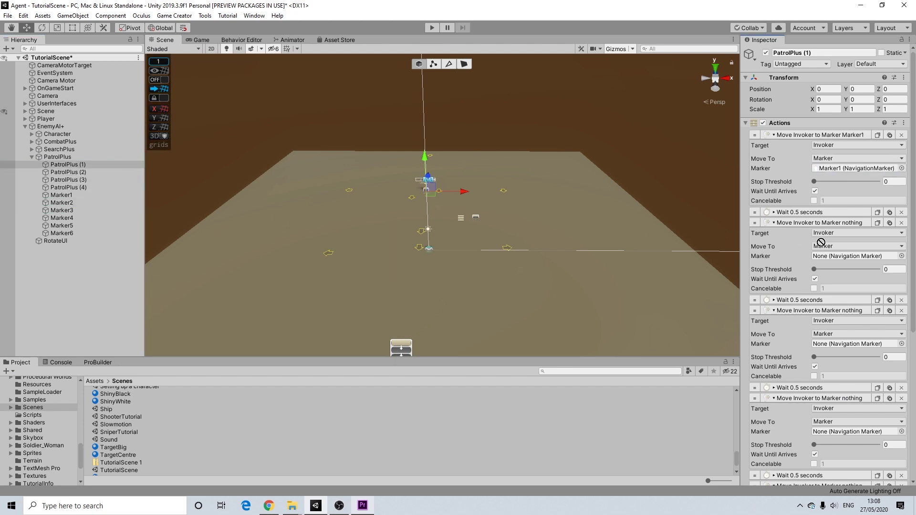
drag(821, 242, 854, 256)
drag(61, 210, 856, 344)
scroll(856, 345, down, 5)
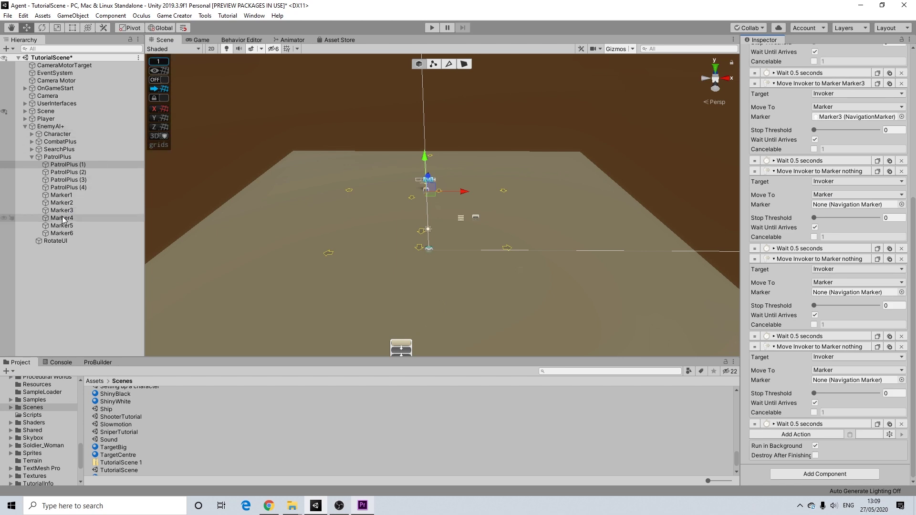
drag(63, 220, 854, 205)
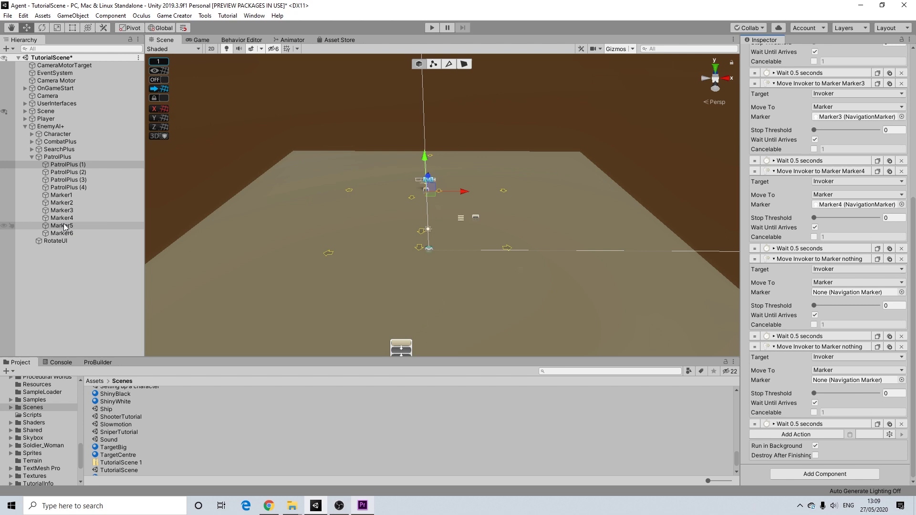
mouse_move(64, 226)
mouse_down()
mouse_move(785, 321)
mouse_move(832, 299)
mouse_up()
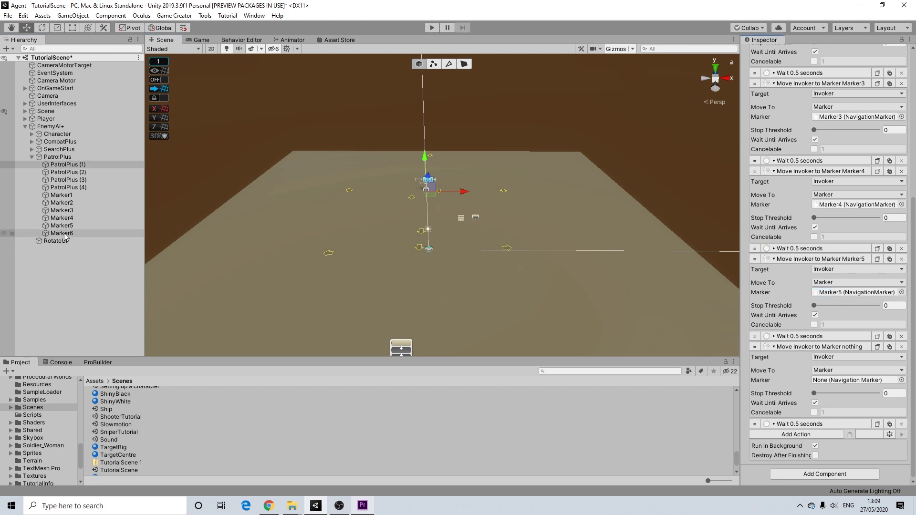
mouse_move(65, 236)
mouse_down()
mouse_move(308, 267)
mouse_move(839, 380)
mouse_up()
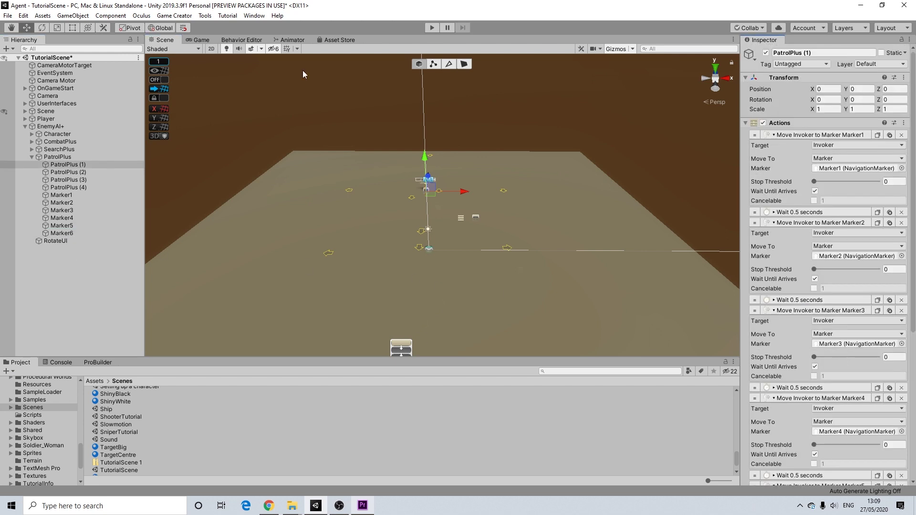
Step: Show PatrolPlus (2)'s actions and expand its six move actions
click(67, 172)
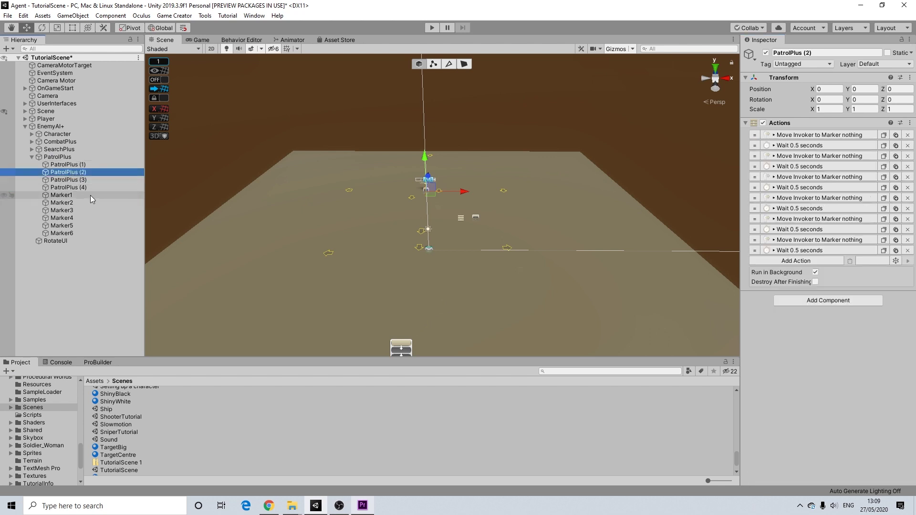
click(819, 135)
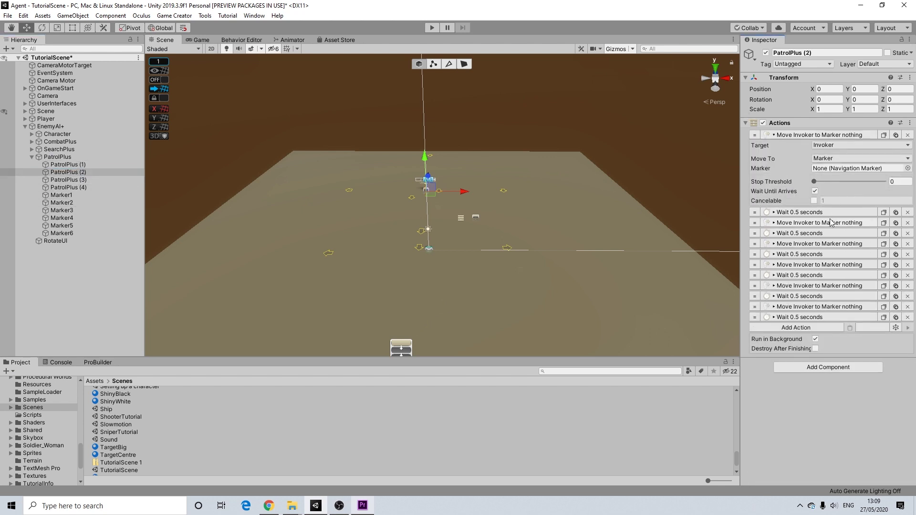
click(831, 223)
click(831, 311)
scroll(851, 391, down, 1)
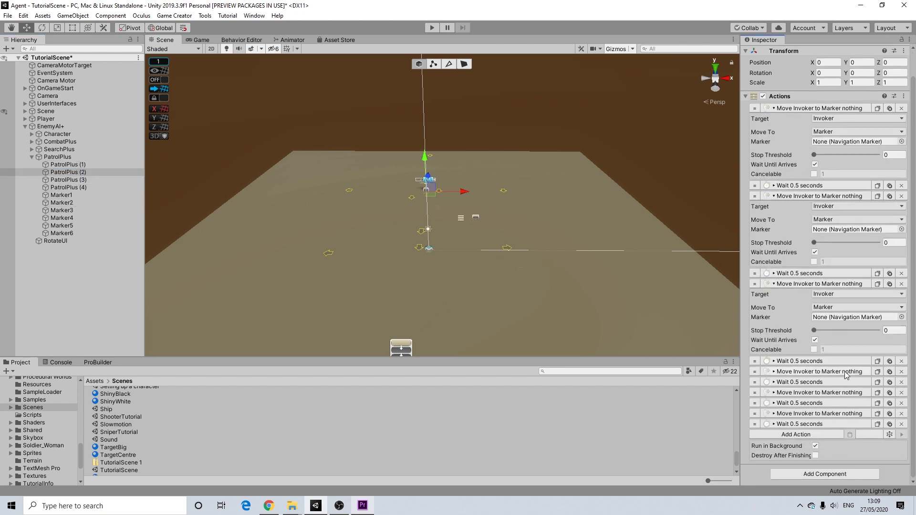
click(845, 375)
click(838, 392)
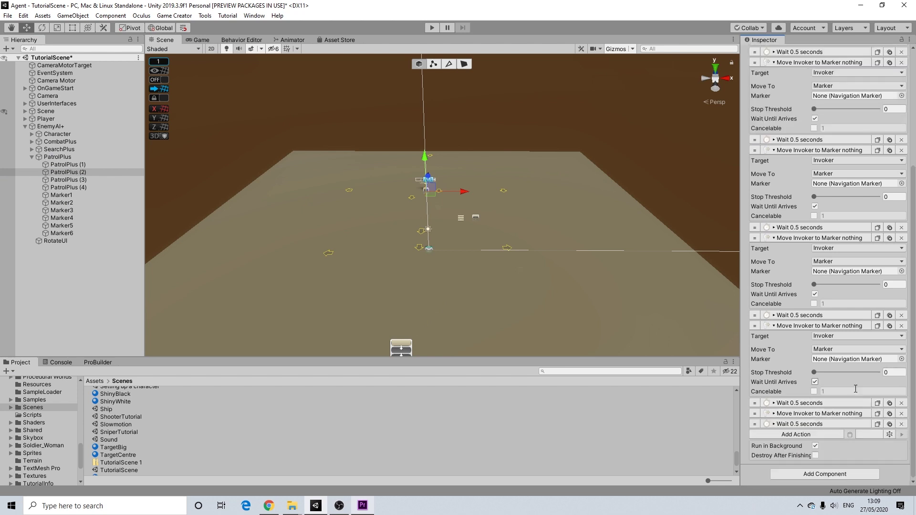
click(836, 415)
scroll(836, 418, up, 6)
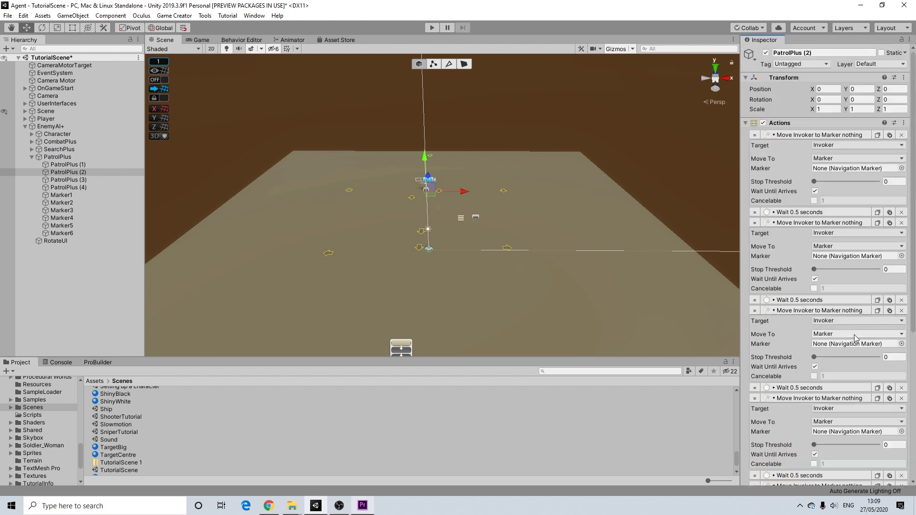
Step: Set PatrolPlus (2)'s move destinations to Marker2, Marker3, Marker4, Marker5 and Marker6
drag(62, 202, 851, 168)
mouse_move(61, 209)
mouse_down()
mouse_move(854, 256)
mouse_move(67, 219)
mouse_move(854, 351)
mouse_move(853, 344)
mouse_up()
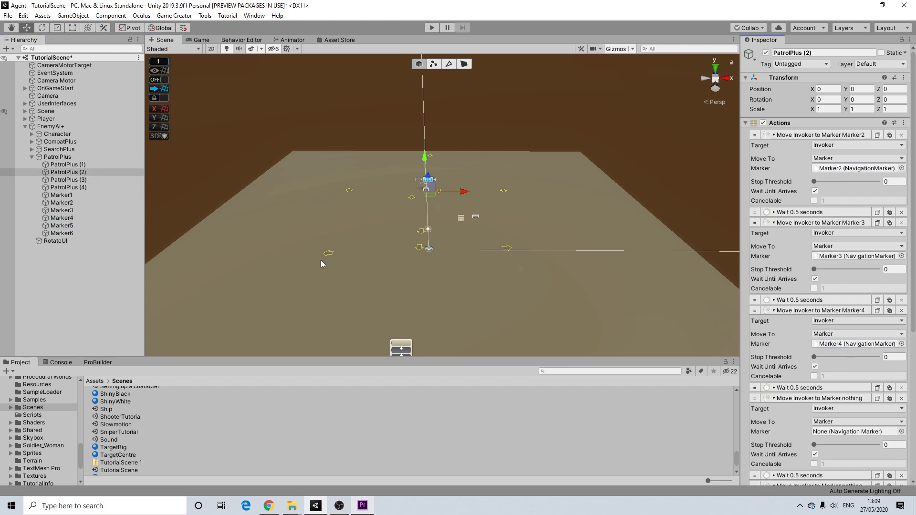
drag(63, 226, 851, 432)
scroll(851, 431, down, 5)
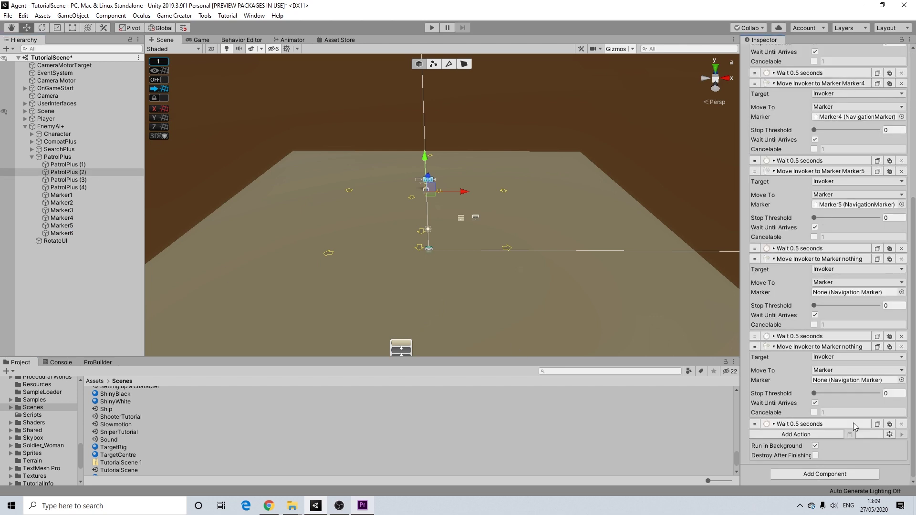
drag(62, 233, 825, 353)
drag(839, 296, 840, 294)
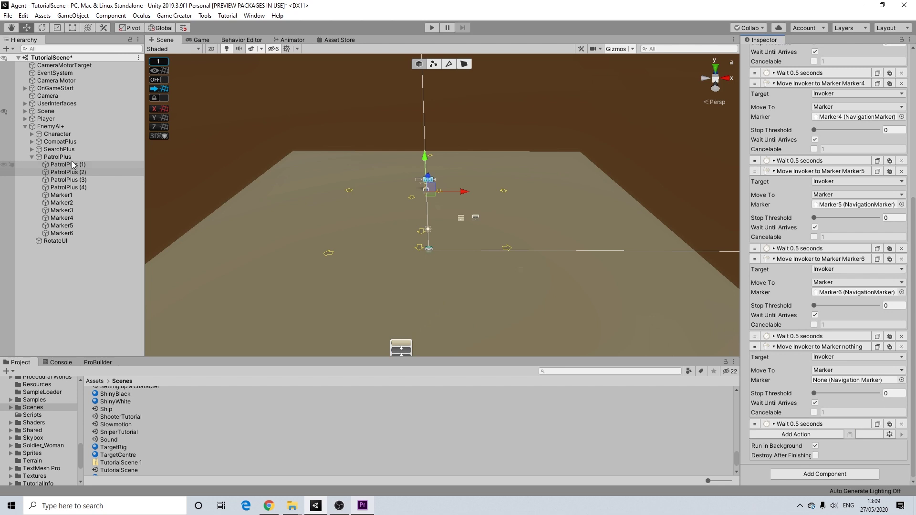
mouse_move(50, 195)
mouse_down()
mouse_move(909, 443)
mouse_move(840, 380)
mouse_up()
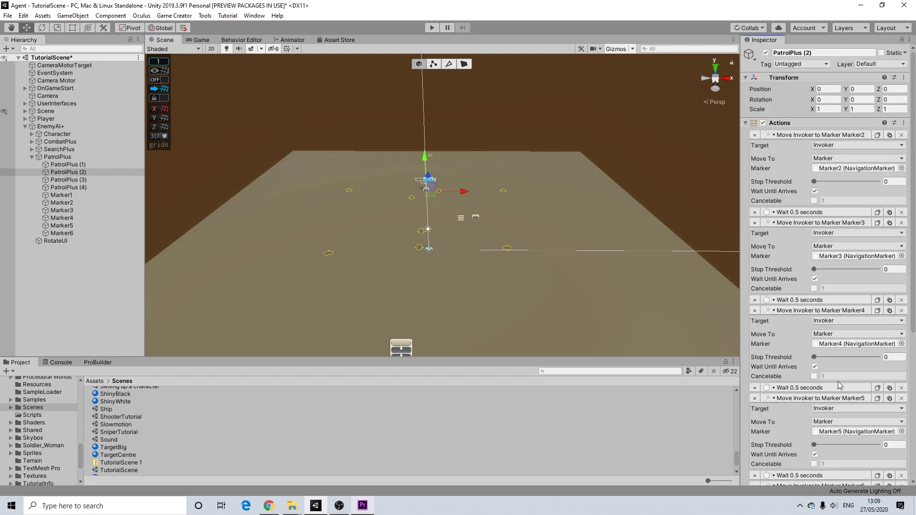
click(65, 179)
Step: Expand the five move actions of PatrolPlus (3)
click(841, 135)
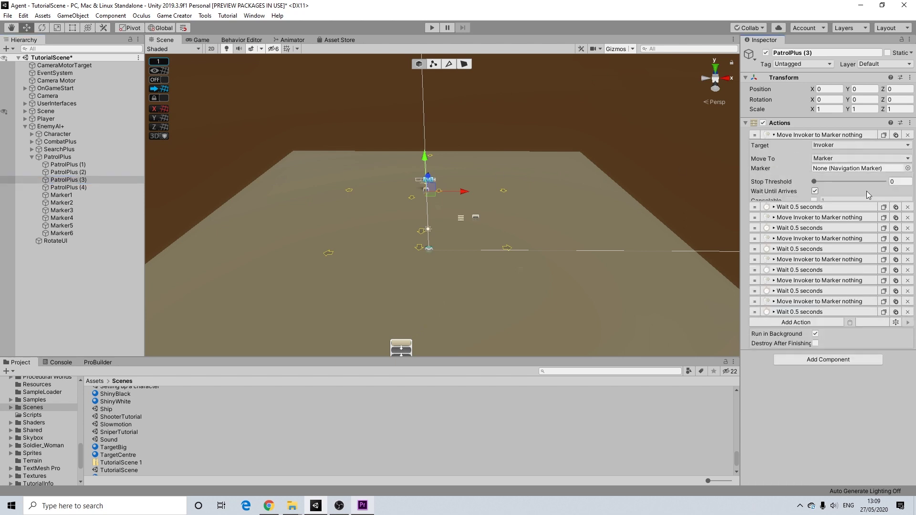
click(847, 223)
click(848, 310)
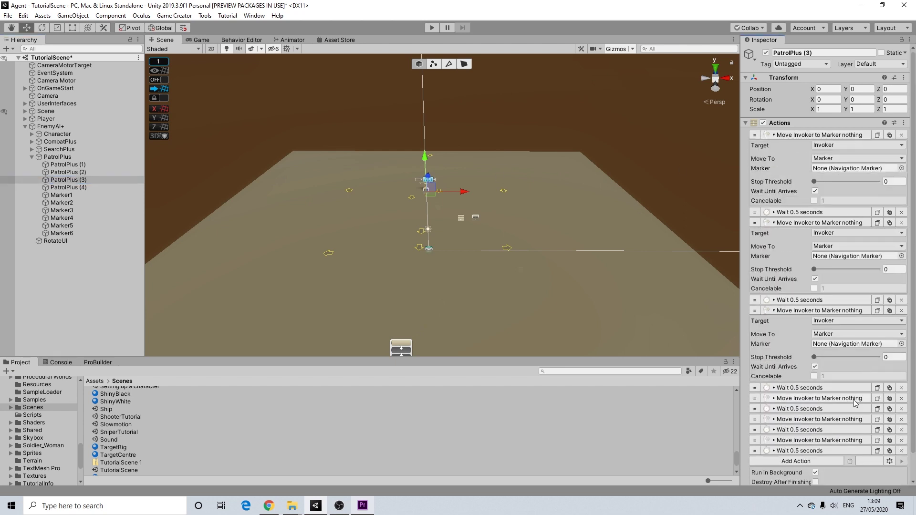
click(858, 399)
scroll(869, 438, down, 5)
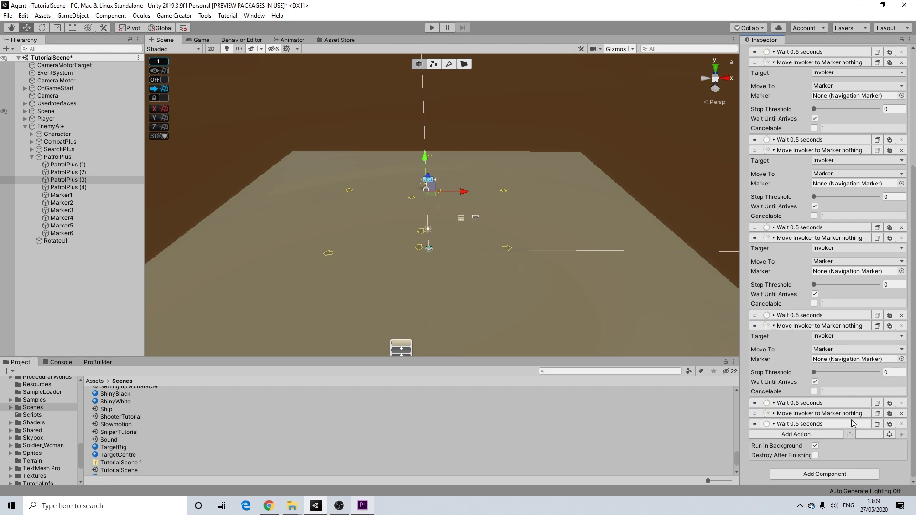
click(851, 413)
scroll(849, 403, up, 10)
Step: Set PatrolPlus (3)'s move destinations to Marker3, Marker4, Marker5, Marker6, then Marker1
drag(61, 210, 839, 168)
mouse_move(62, 218)
mouse_down()
mouse_move(507, 249)
mouse_move(864, 258)
mouse_up()
mouse_move(62, 225)
mouse_down()
mouse_move(819, 327)
mouse_move(838, 344)
mouse_up()
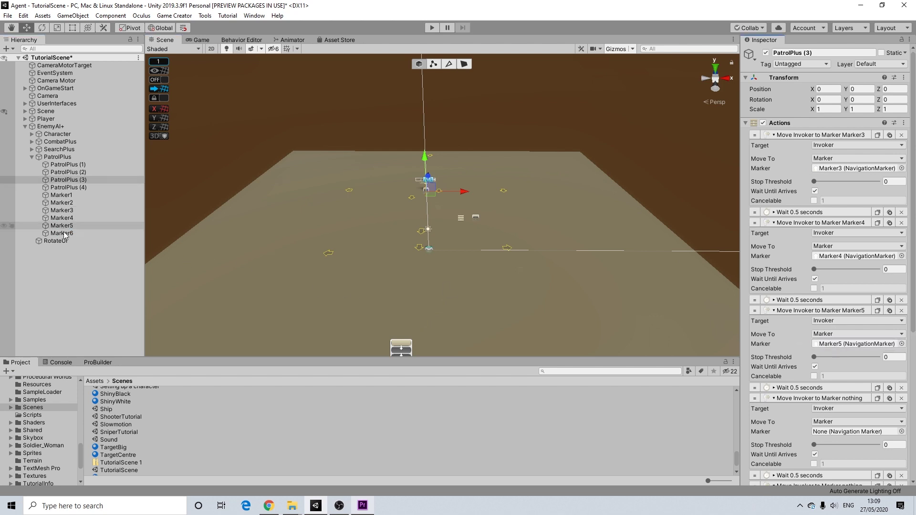
mouse_move(62, 233)
mouse_down()
mouse_move(845, 384)
mouse_move(834, 433)
mouse_move(854, 431)
mouse_up()
scroll(863, 429, down, 5)
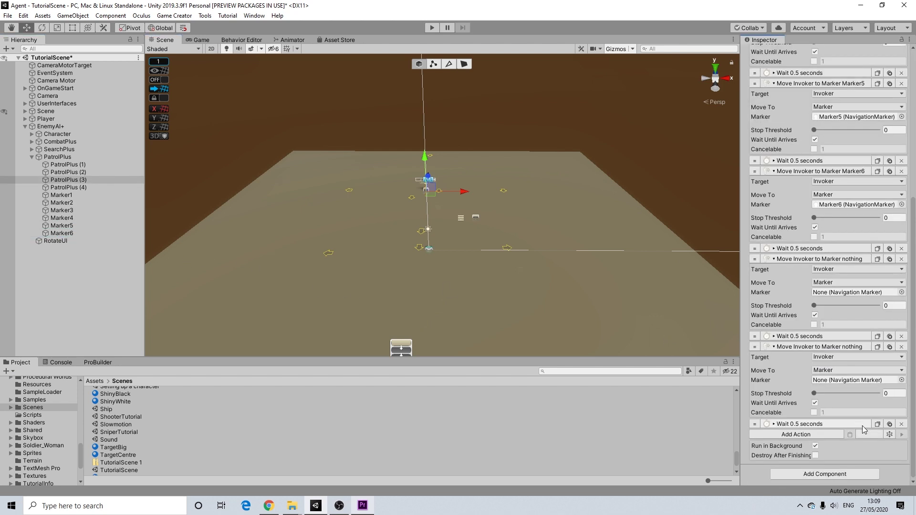
click(62, 195)
mouse_move(62, 201)
mouse_down()
mouse_move(834, 300)
mouse_move(839, 292)
mouse_up()
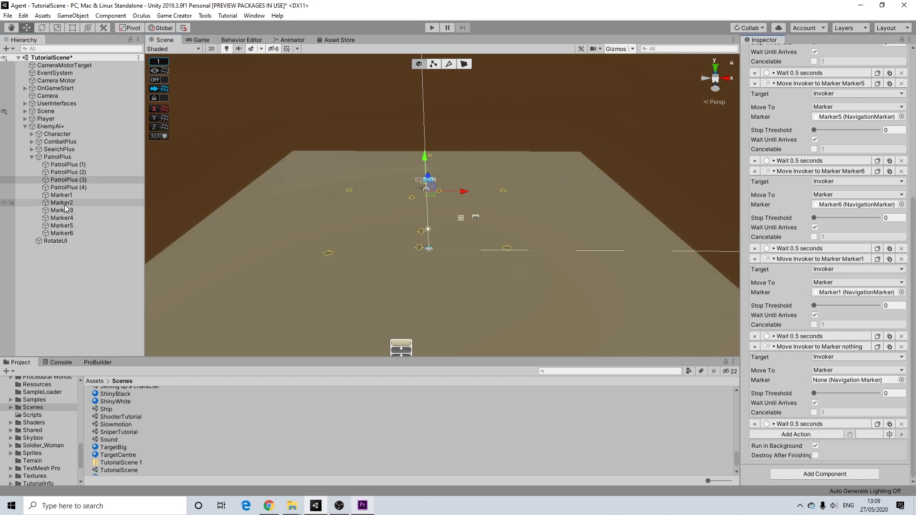
scroll(815, 257, up, 5)
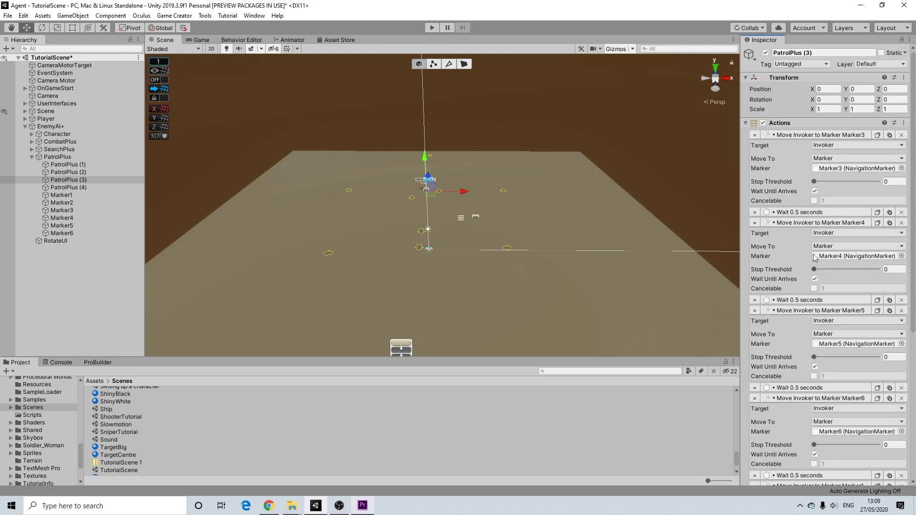
Step: Show PatrolPlus (4)'s actions and expand its six move actions
click(60, 187)
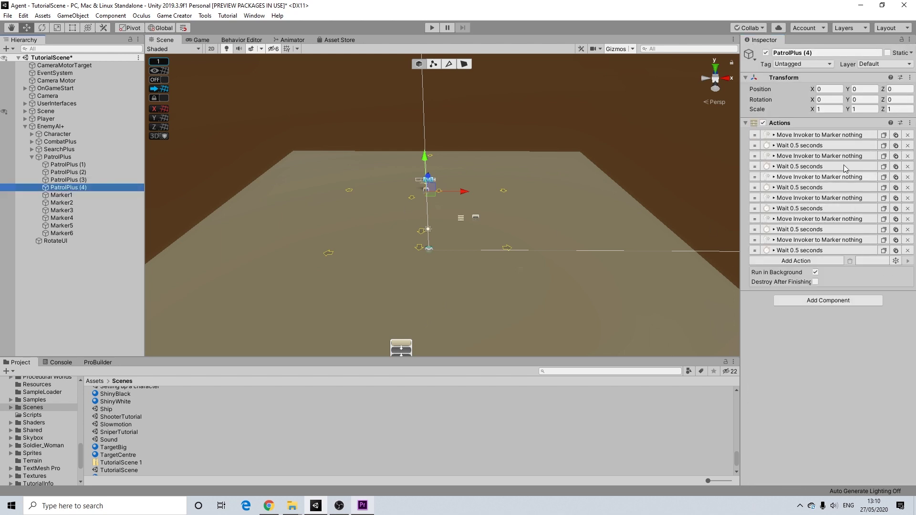
click(845, 135)
click(835, 222)
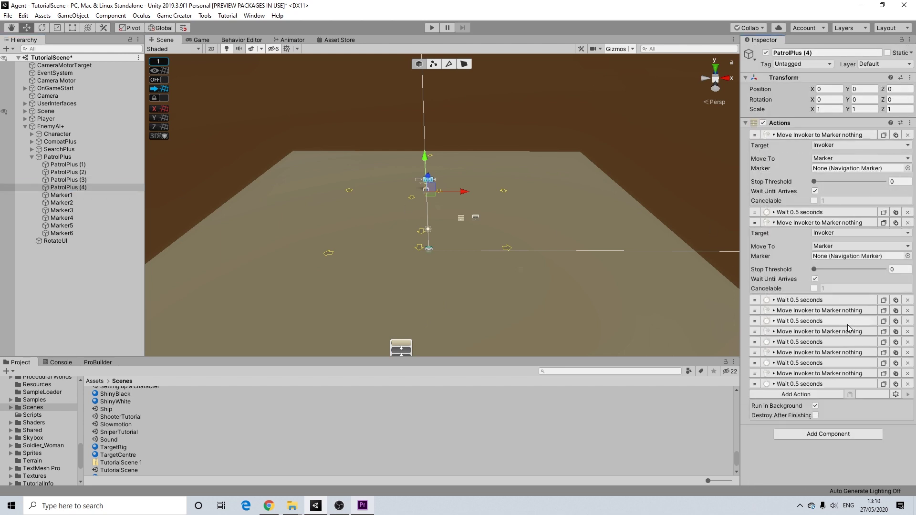
click(834, 310)
click(834, 391)
scroll(839, 386, down, 4)
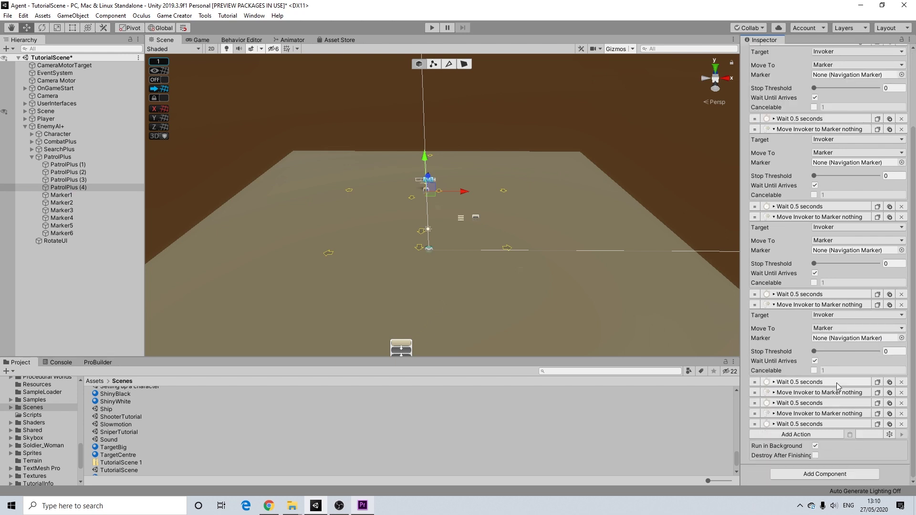
click(851, 392)
scroll(851, 394, down, 3)
click(832, 414)
scroll(839, 396, up, 10)
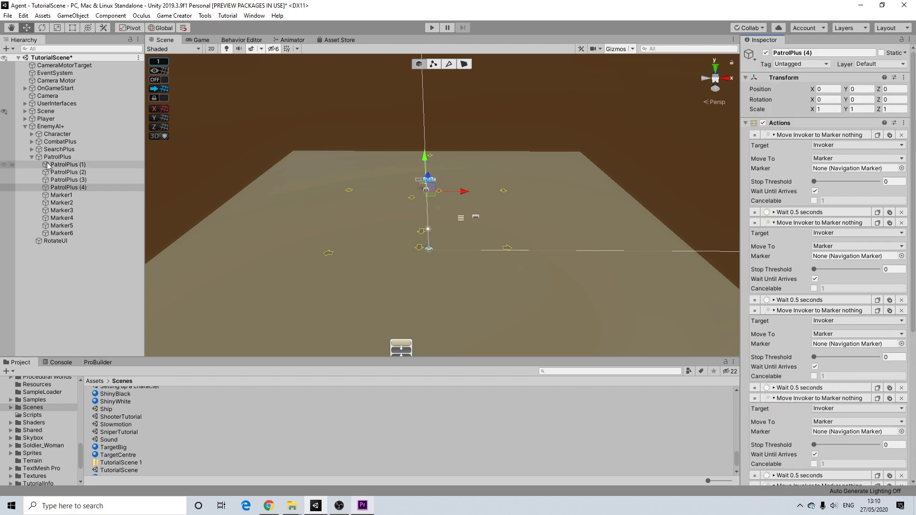
Step: Set PatrolPlus (4)'s move destinations to Marker4, Marker5, Marker6, Marker1, Marker2, Marker3
mouse_move(62, 218)
mouse_down()
mouse_move(429, 181)
mouse_move(839, 177)
mouse_move(854, 168)
mouse_up()
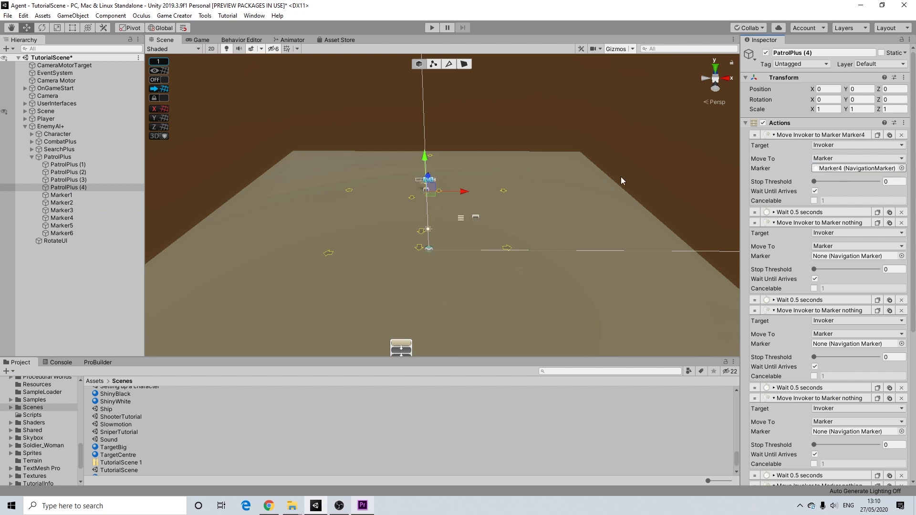
drag(76, 222, 884, 334)
drag(850, 261, 849, 256)
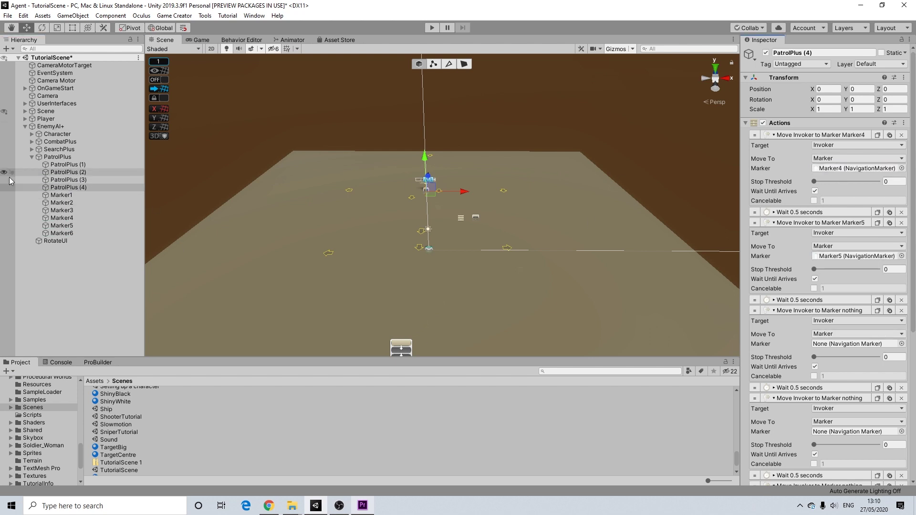
mouse_move(62, 232)
mouse_down()
mouse_move(879, 348)
mouse_move(867, 350)
mouse_up()
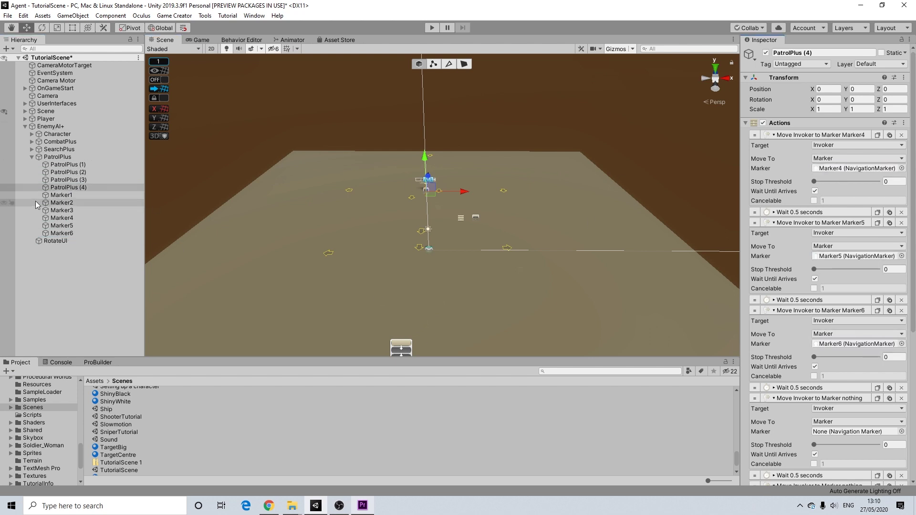
drag(61, 195, 837, 437)
scroll(829, 333, down, 10)
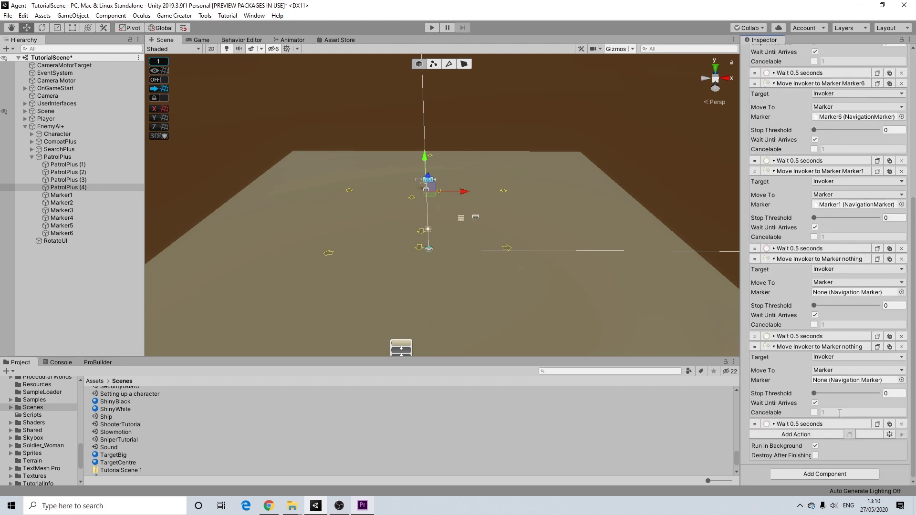
mouse_move(61, 202)
mouse_down()
mouse_move(364, 274)
mouse_move(837, 350)
mouse_move(842, 294)
mouse_up()
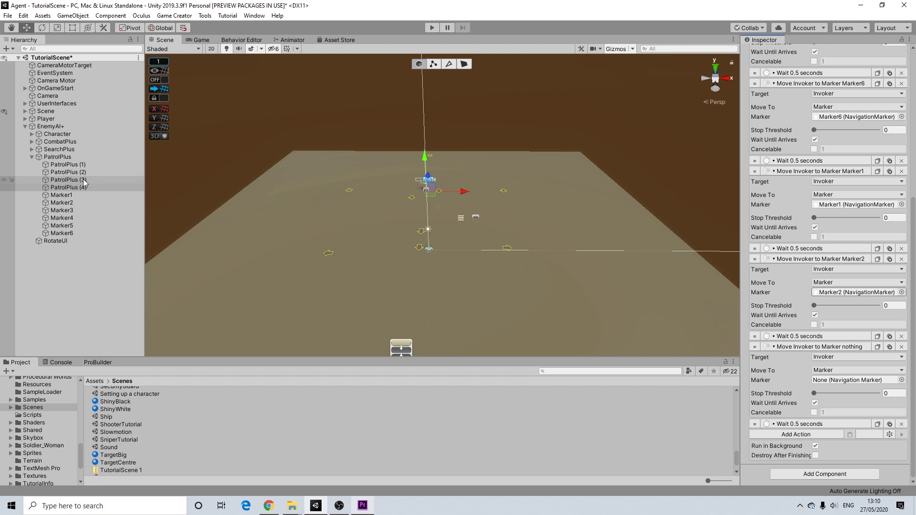
mouse_move(67, 210)
mouse_down()
mouse_move(855, 401)
mouse_move(848, 386)
mouse_up()
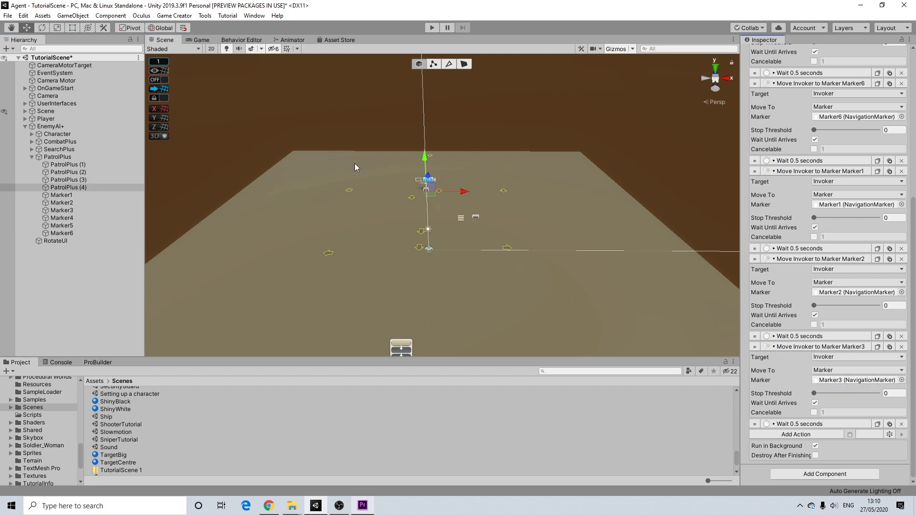
click(57, 157)
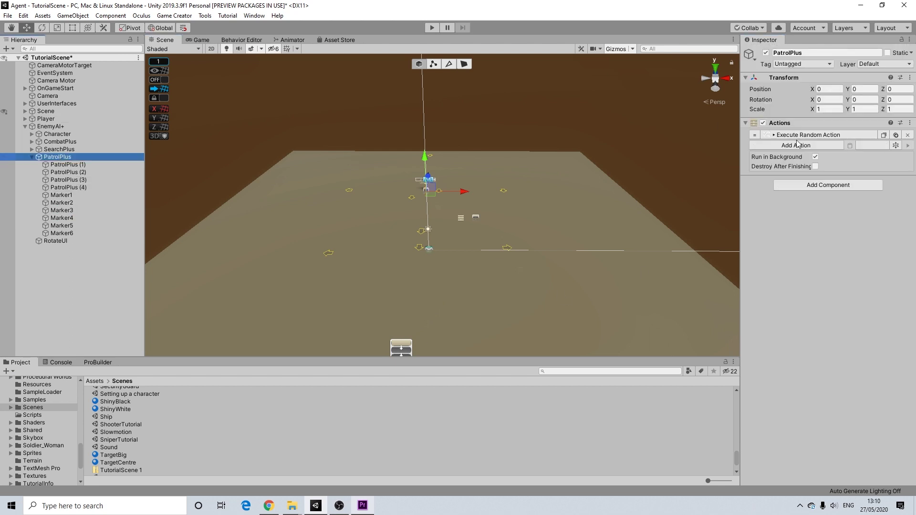
Step: Check the Execute Random Action's four options, then fold away the PatrolPlus children
click(798, 137)
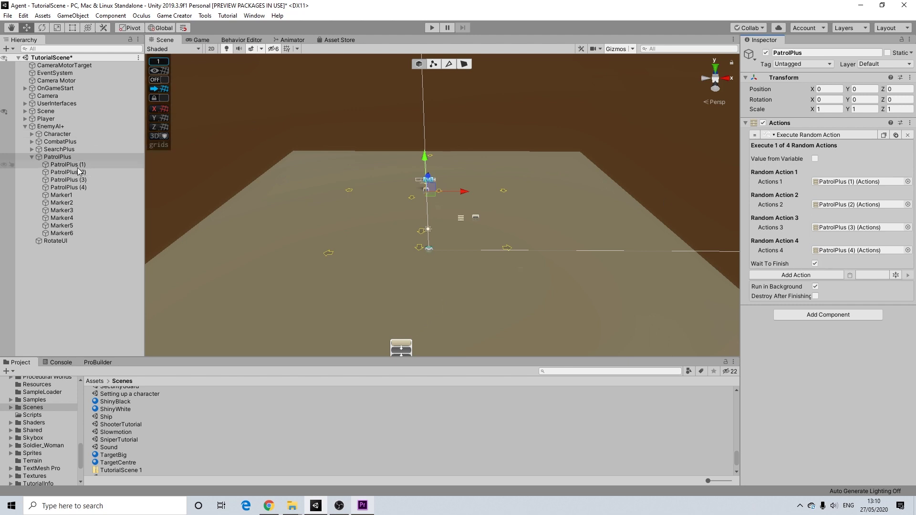
click(34, 157)
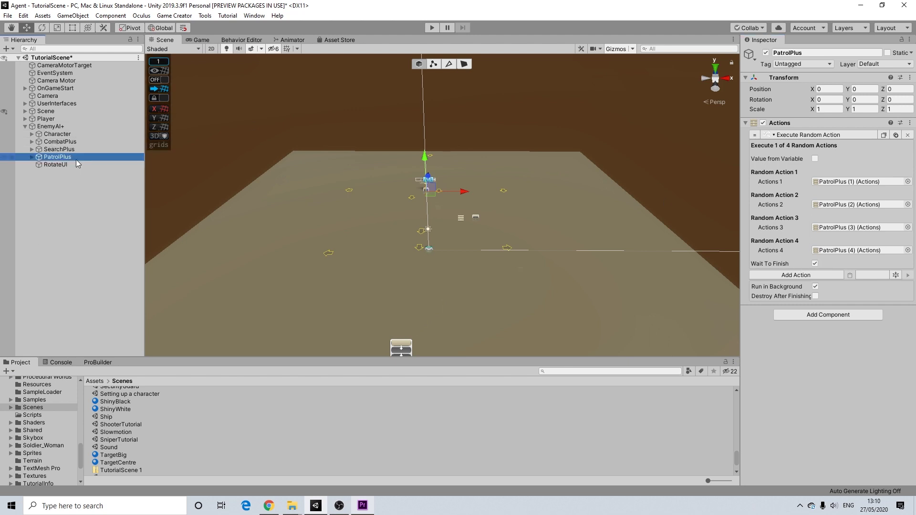
Step: Collapse EnemyAI+, duplicate it, and move the copy right to X 16.92
click(53, 127)
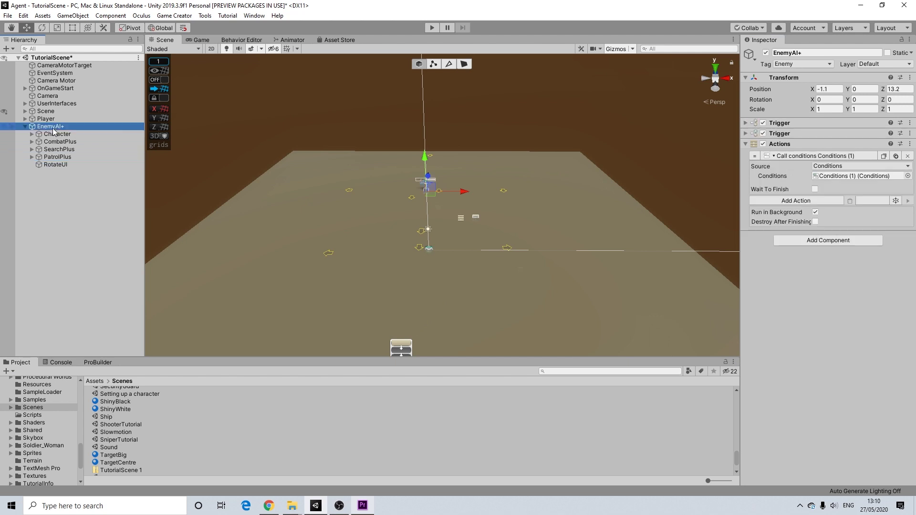
click(23, 127)
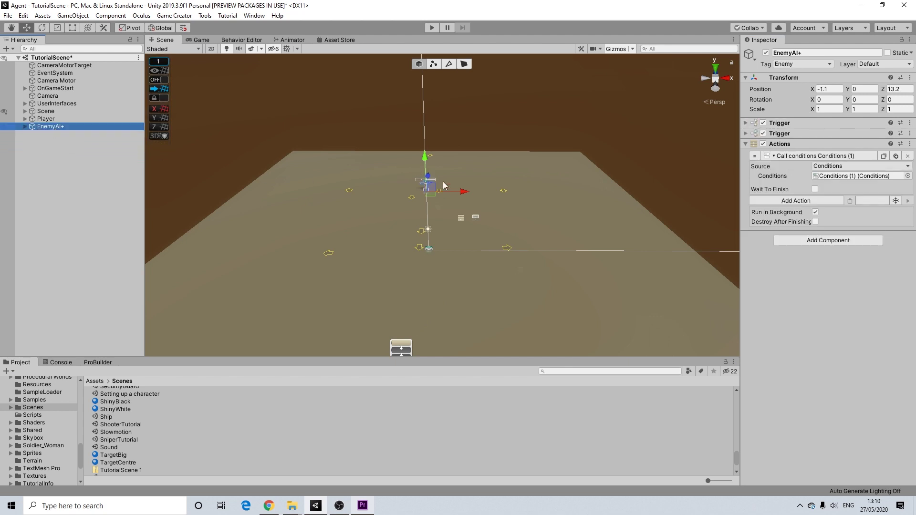
key(ctrl+d)
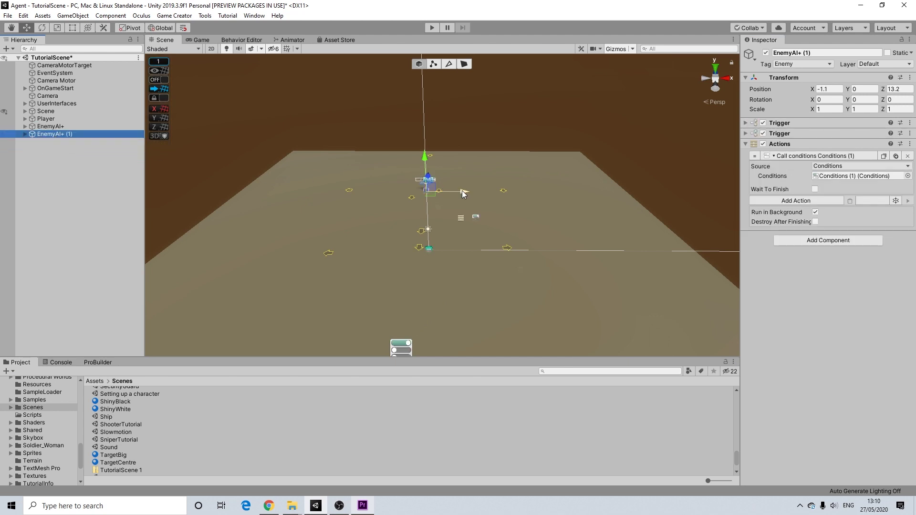
drag(464, 193, 579, 192)
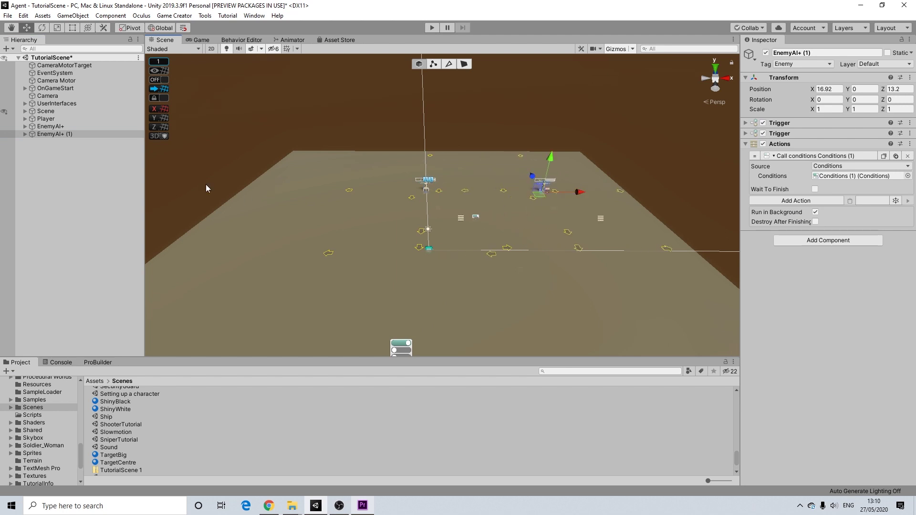
Step: Duplicate EnemyAI+ again and move the second copy left to X -16.51
click(51, 126)
key(ctrl+d)
drag(460, 193, 368, 196)
scroll(348, 217, down, 1)
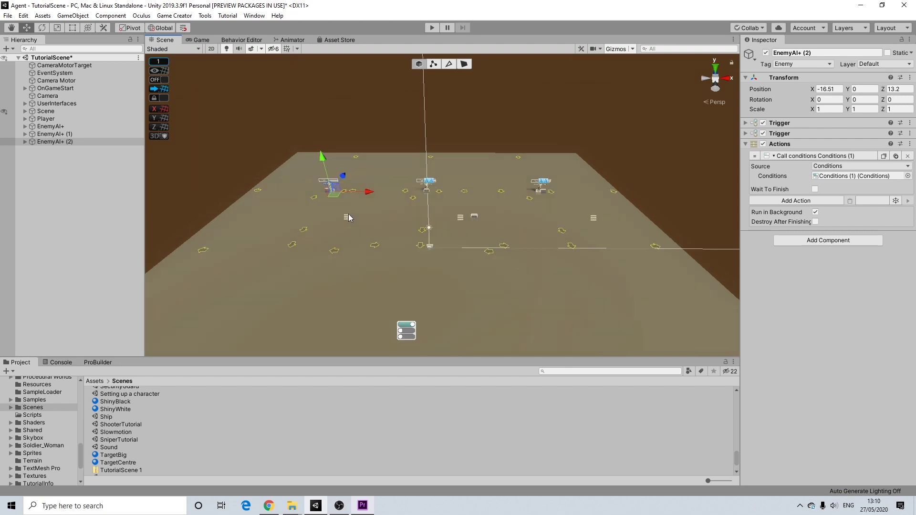
middle_drag(348, 217, 439, 244)
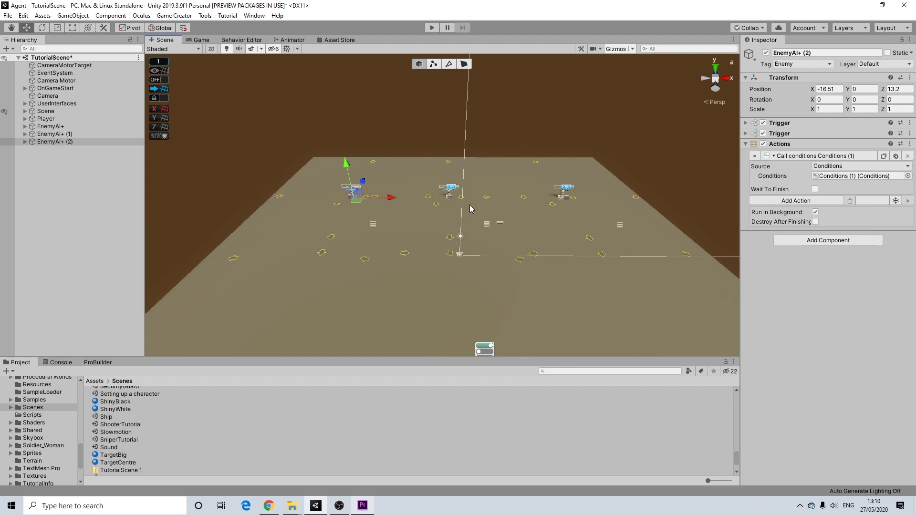
click(433, 29)
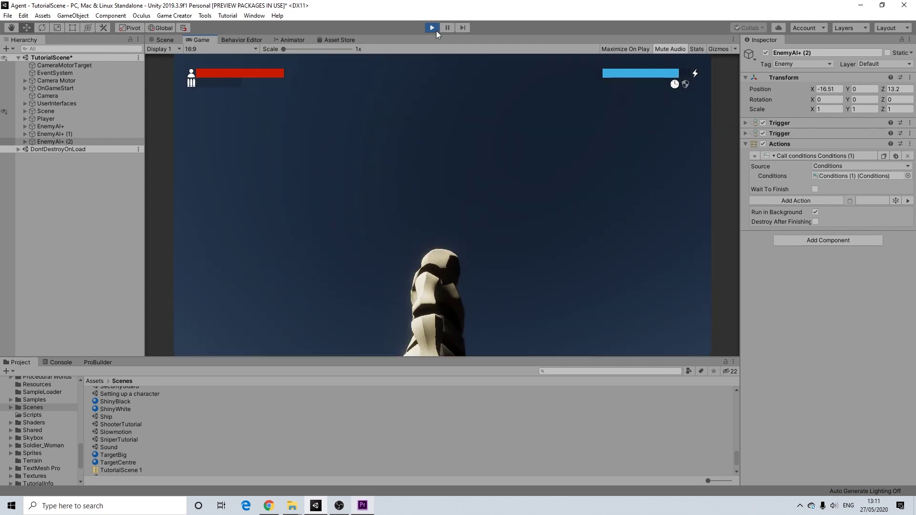
click(436, 30)
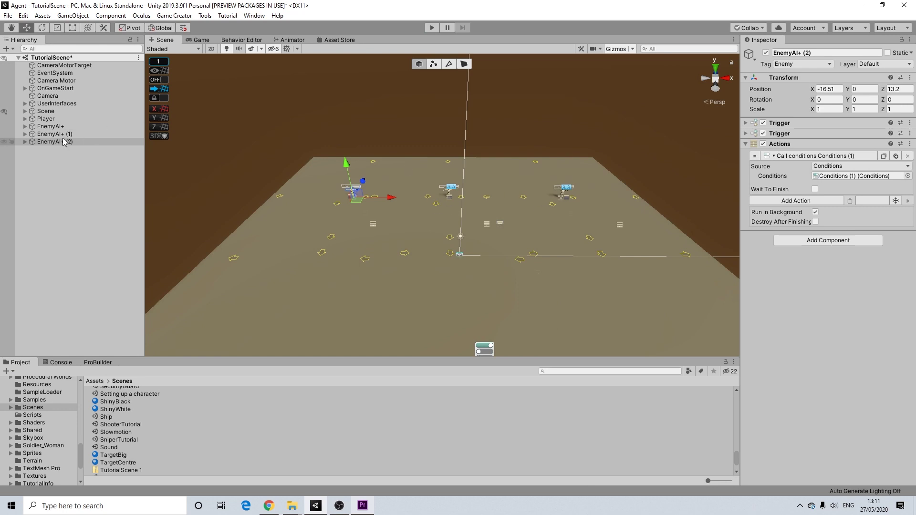
click(433, 29)
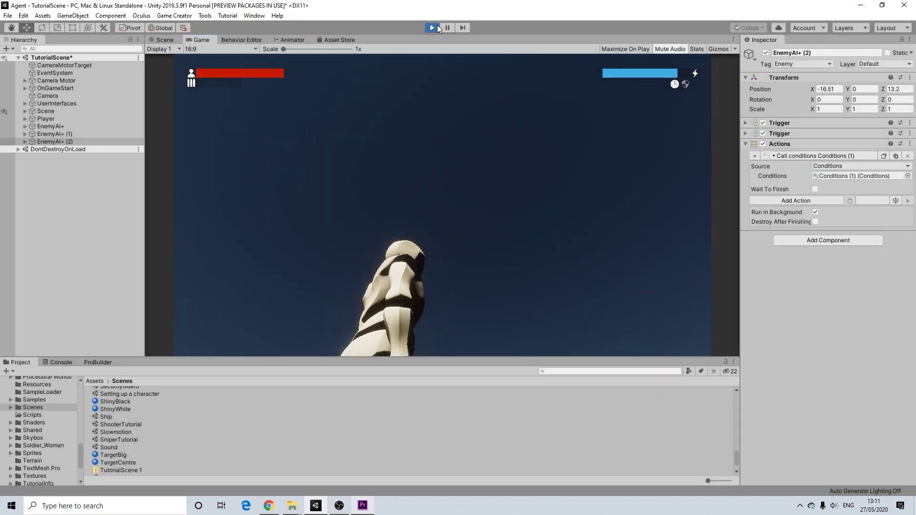
click(432, 27)
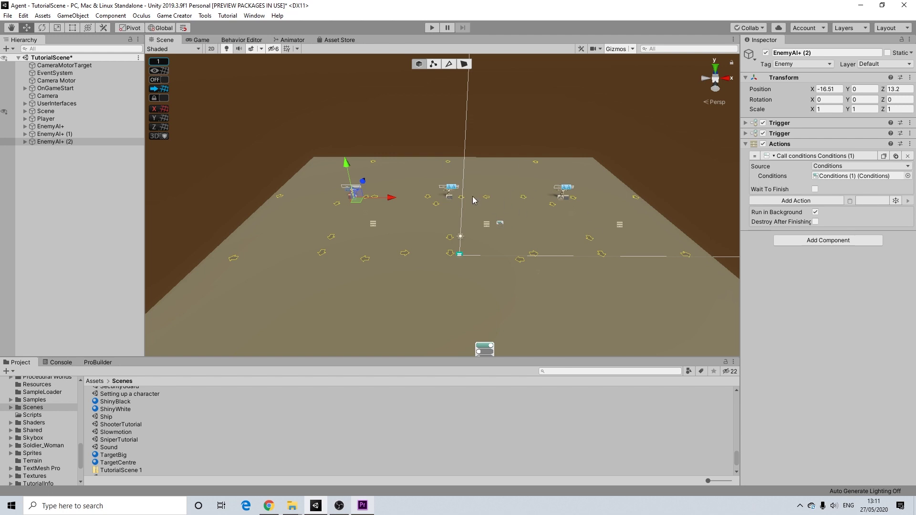
middle_drag(548, 260, 506, 212)
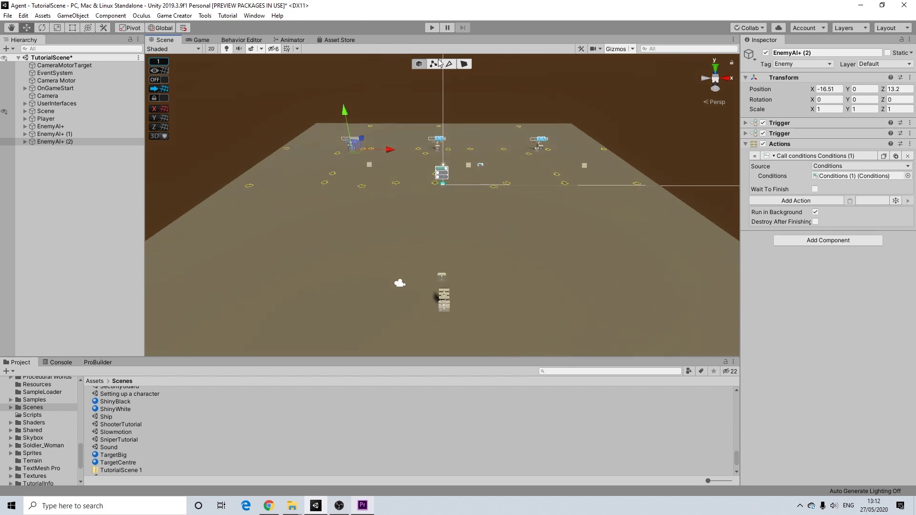
click(432, 27)
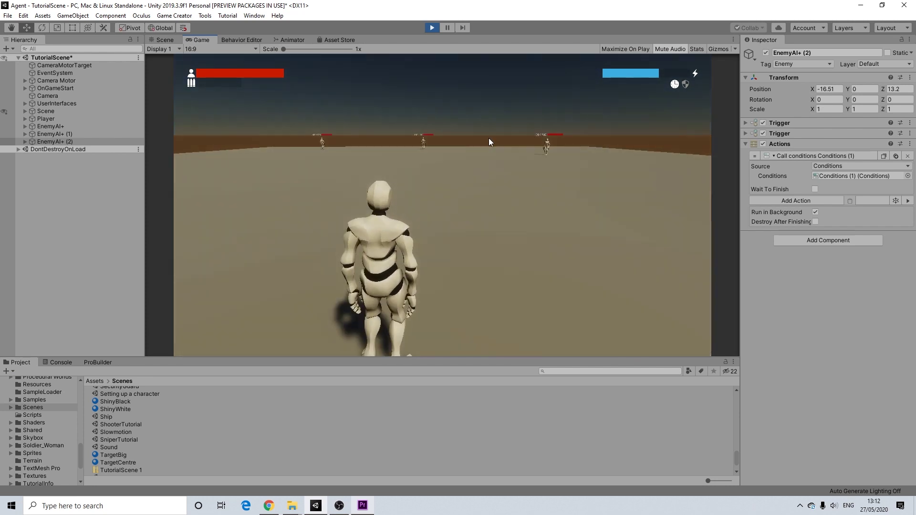
click(432, 27)
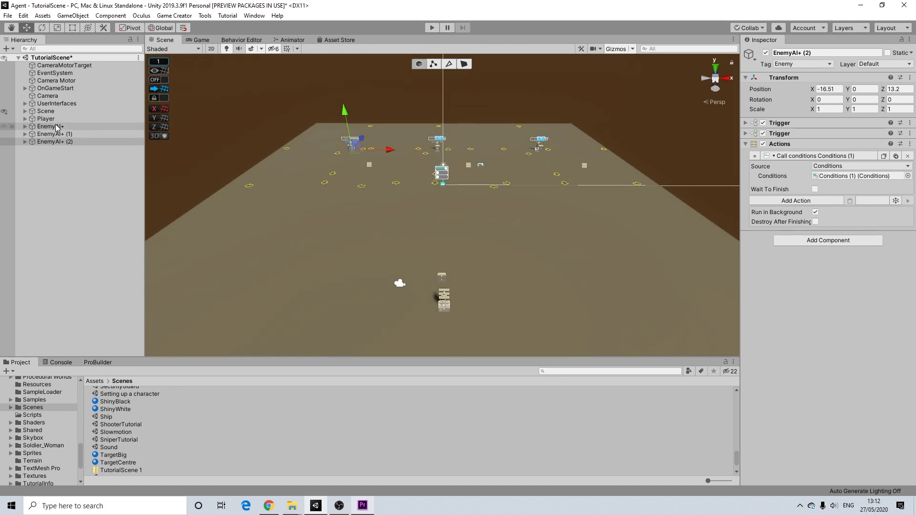
Step: Select the PatrolPlus object under the original EnemyAI+ enemy to show its actions
click(53, 124)
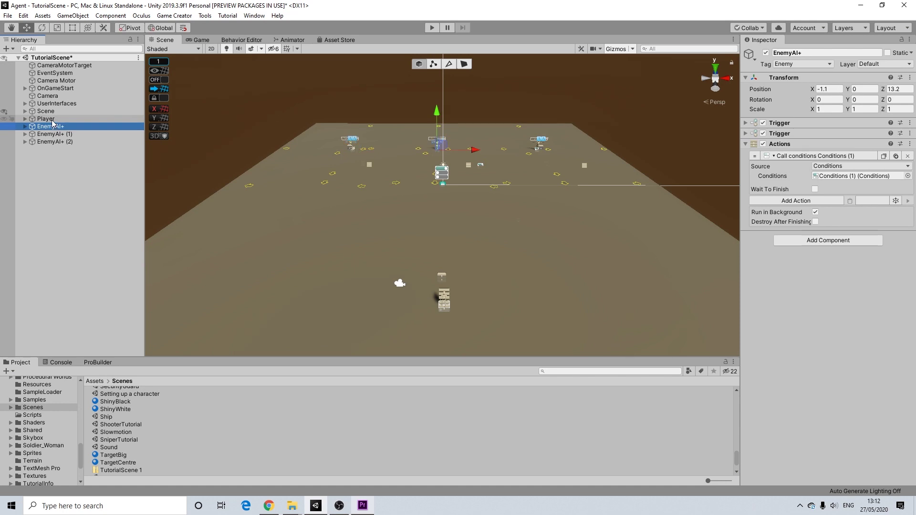
click(26, 126)
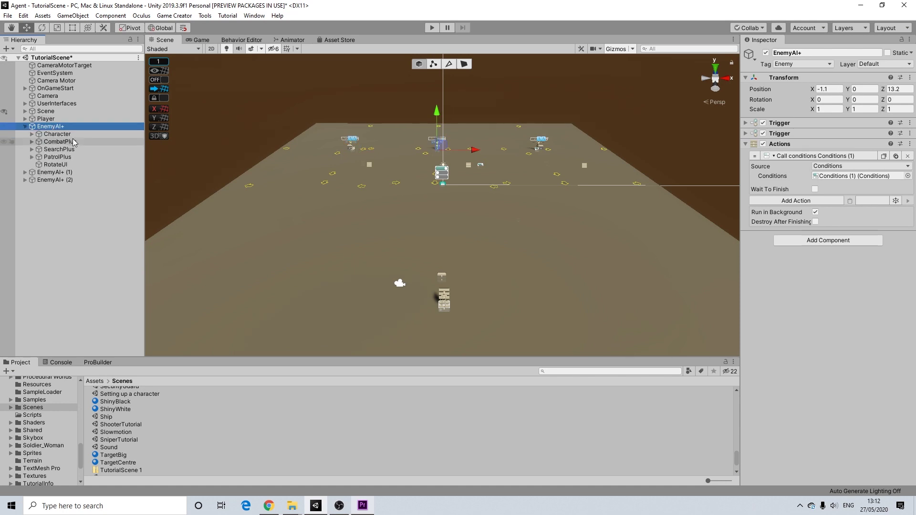
click(31, 157)
click(55, 157)
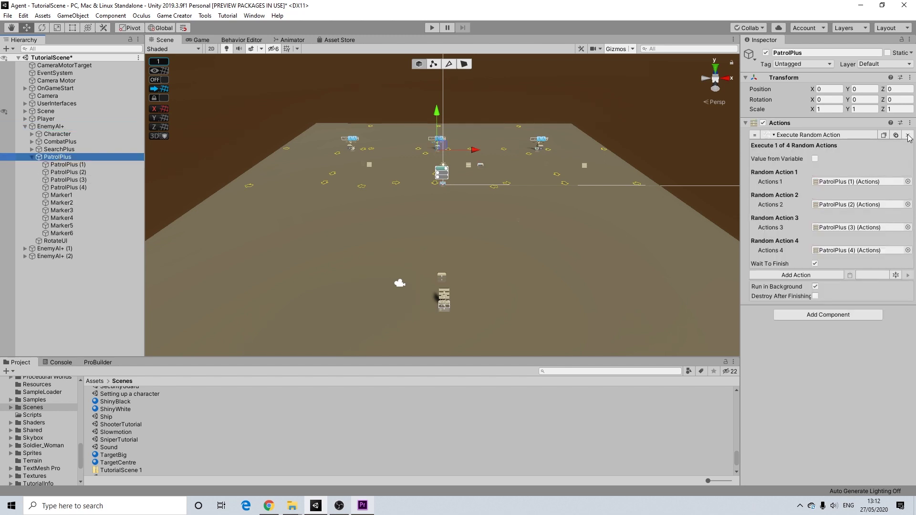
Step: Replace Execute Random Action with a Random Action From List of size 4
click(908, 135)
click(818, 136)
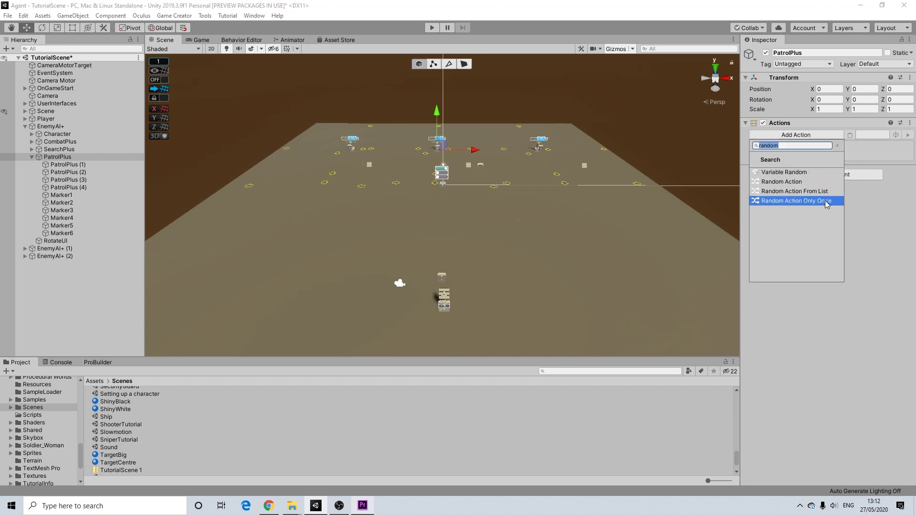
click(794, 191)
click(780, 168)
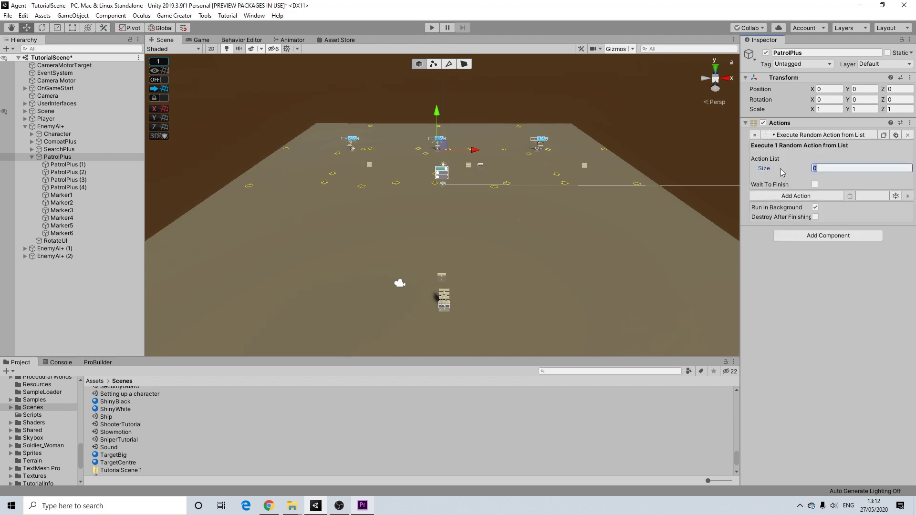
text(4)
key(Return)
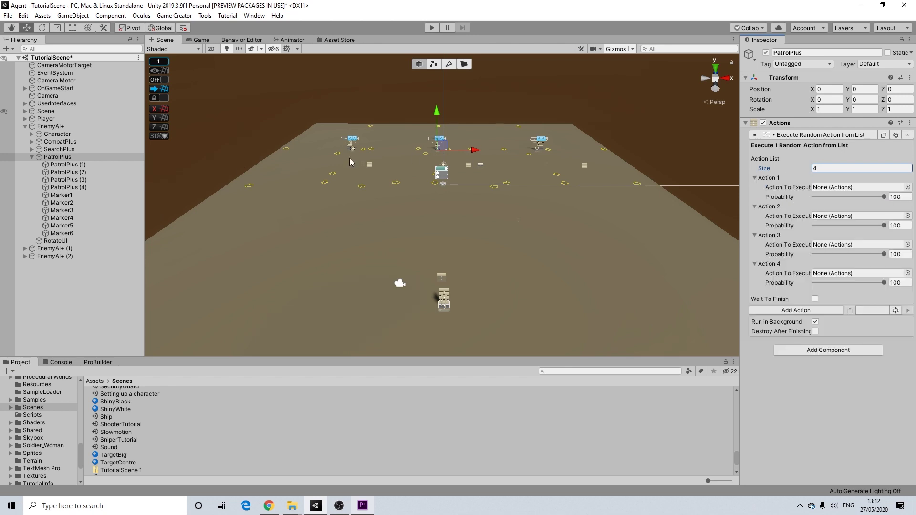
Step: Assign the PatrolPlus (1), (2) and (3) routes to Actions 1–3
drag(66, 164, 853, 187)
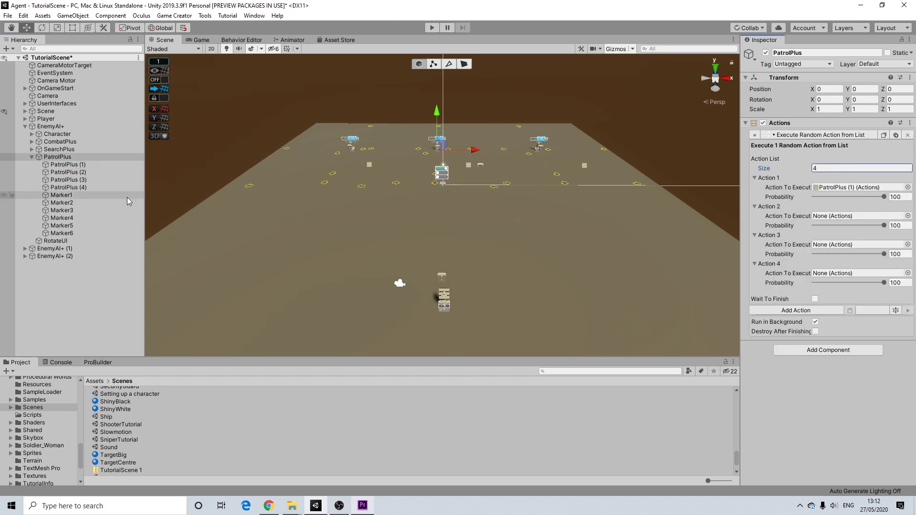
drag(66, 171, 854, 216)
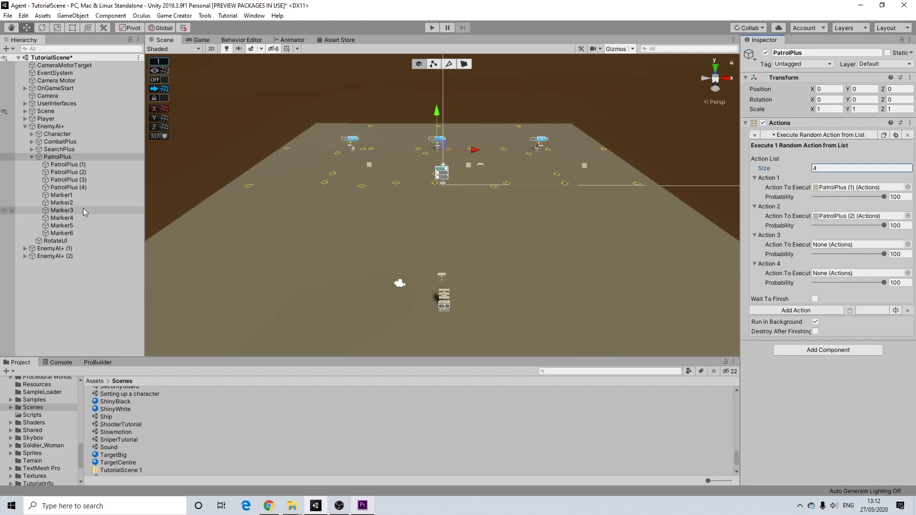
drag(67, 179, 840, 274)
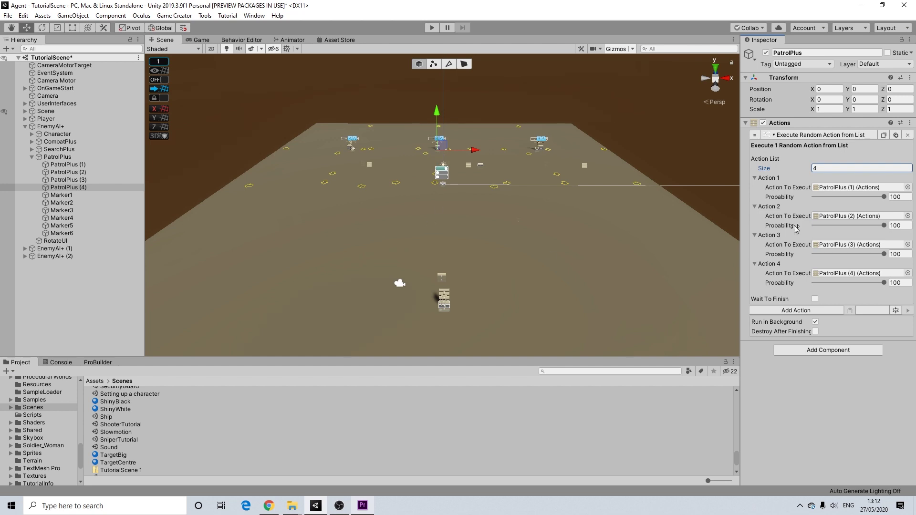
Step: Give Action 1 a probability of 25 and enable Wait To Finish
click(898, 197)
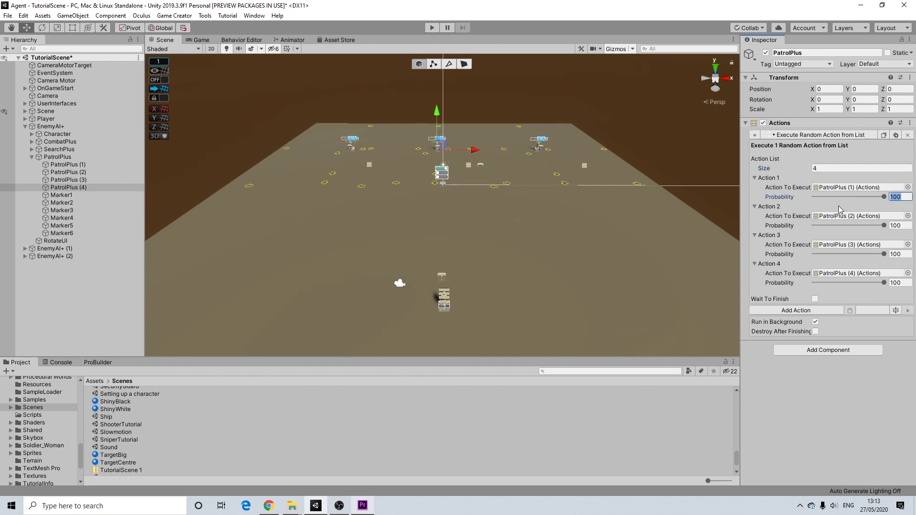
text(50)
text(25)
click(833, 374)
click(815, 299)
Step: Restore the action list size to 4 after it changed to 20
click(826, 169)
key(Return)
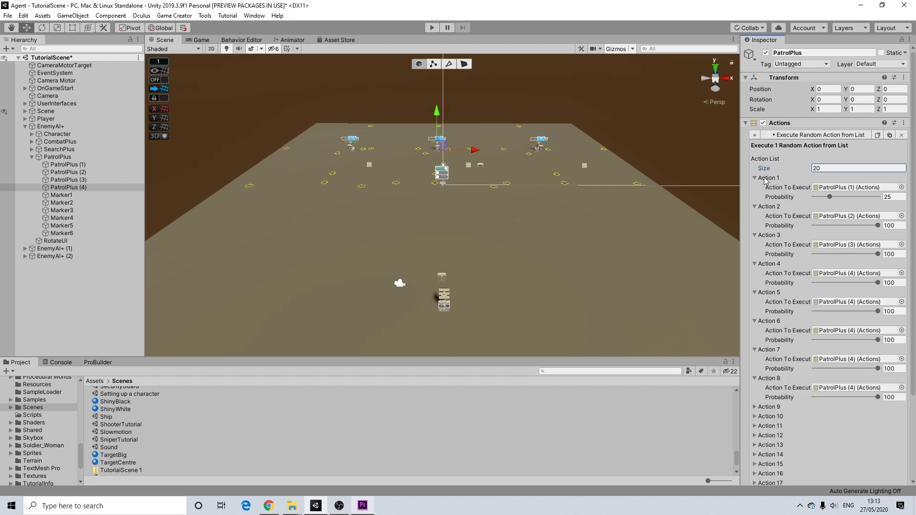
scroll(783, 387, down, 5)
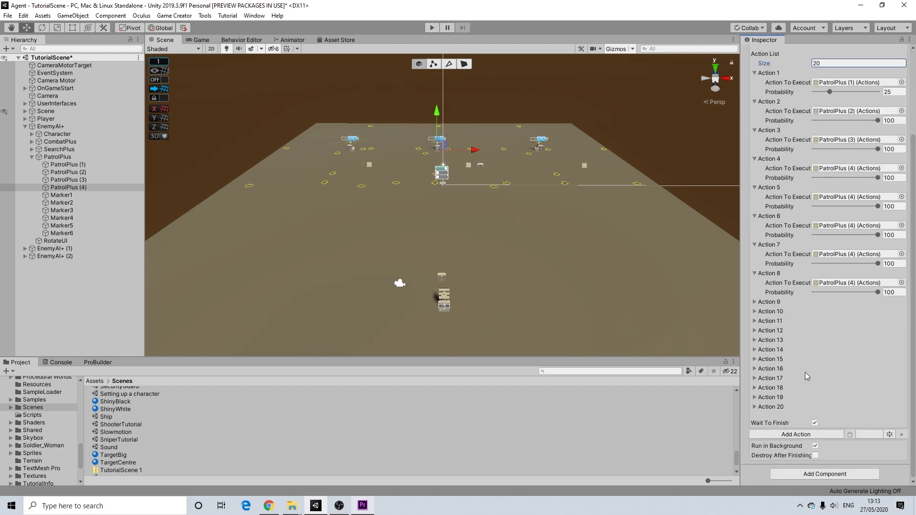
scroll(805, 371, up, 5)
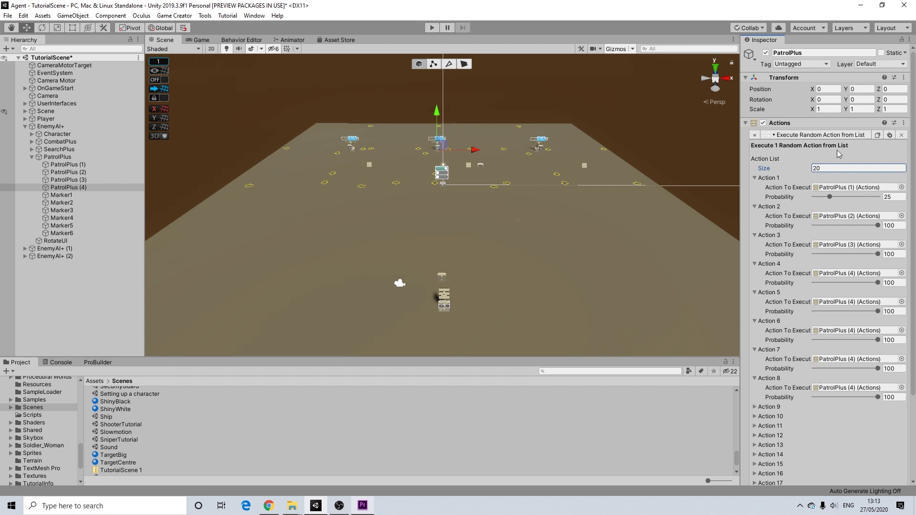
click(830, 165)
text(4)
key(Return)
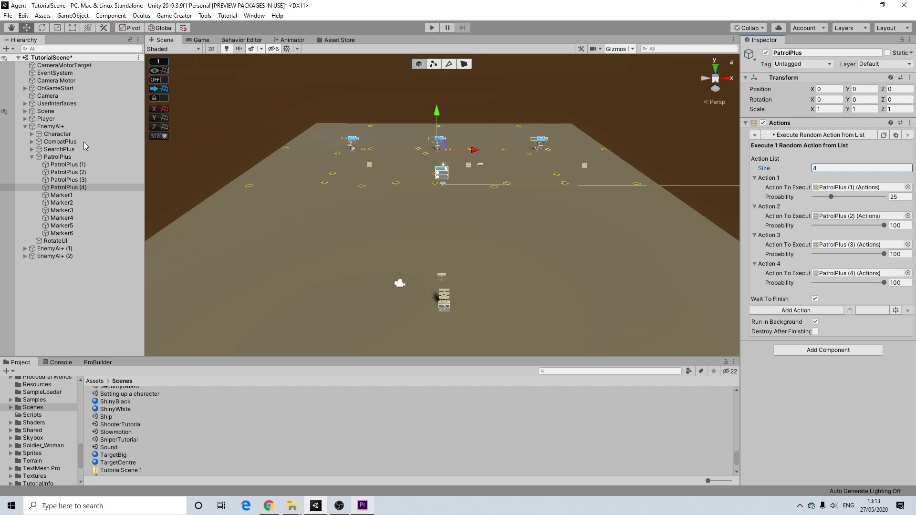
middle_drag(427, 211, 414, 245)
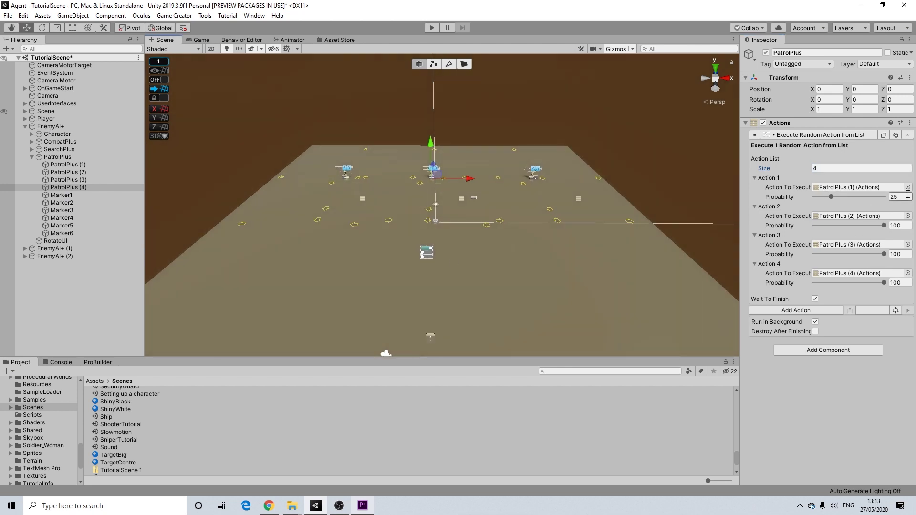
click(431, 29)
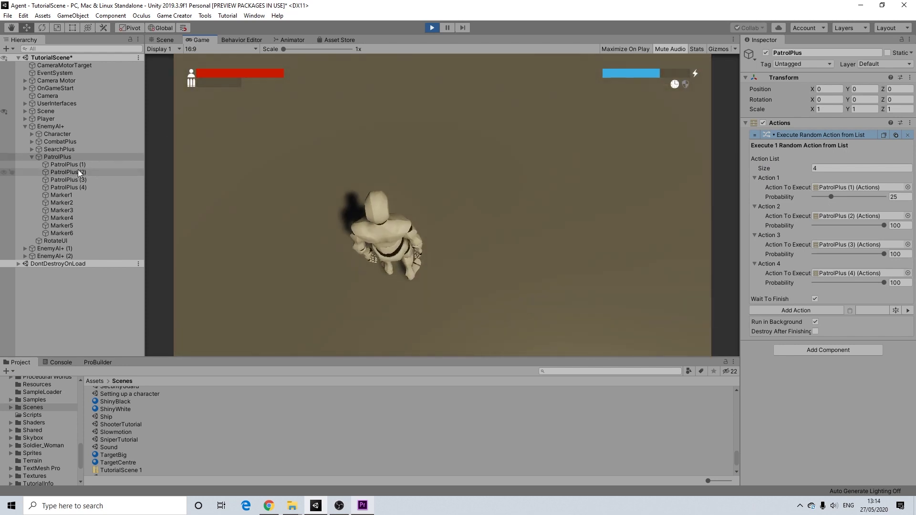
click(76, 165)
click(72, 173)
click(70, 186)
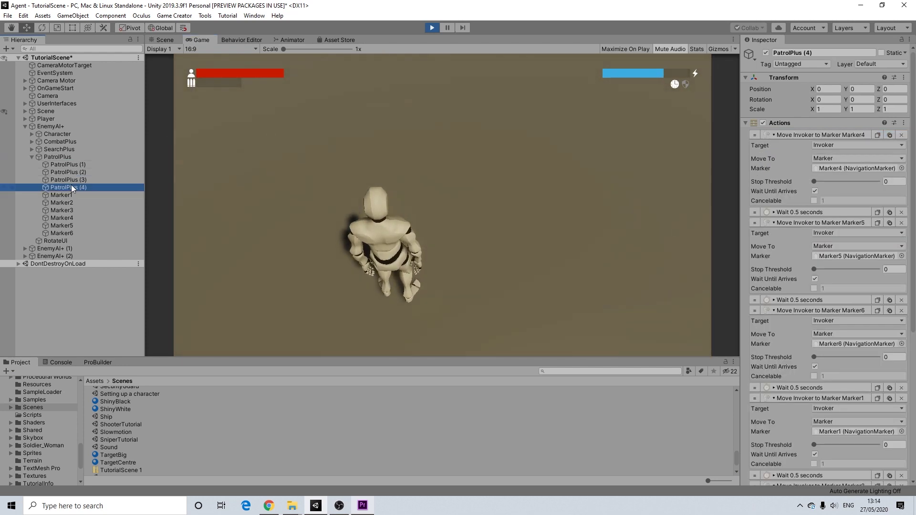
click(77, 179)
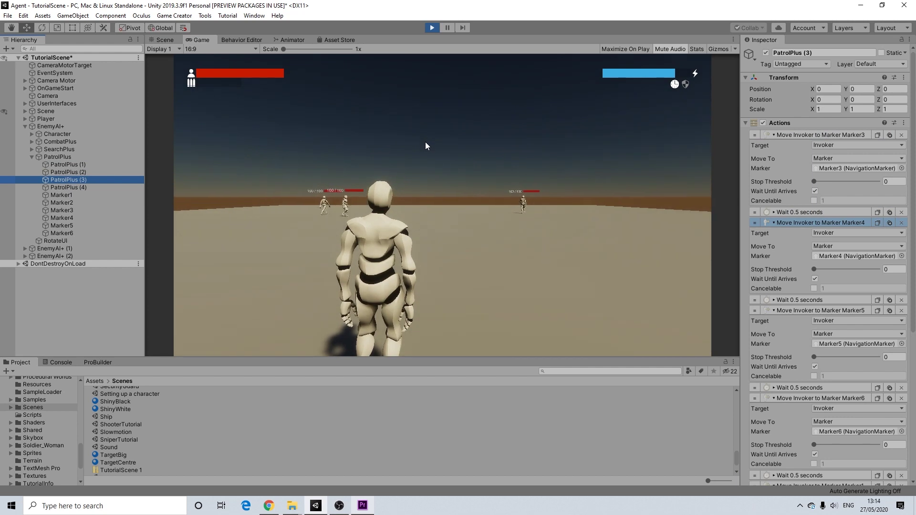
click(425, 142)
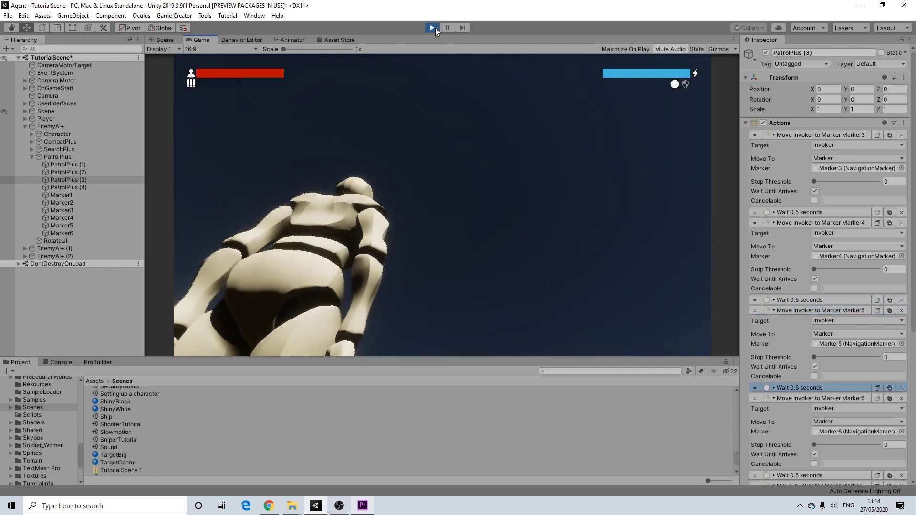
click(432, 28)
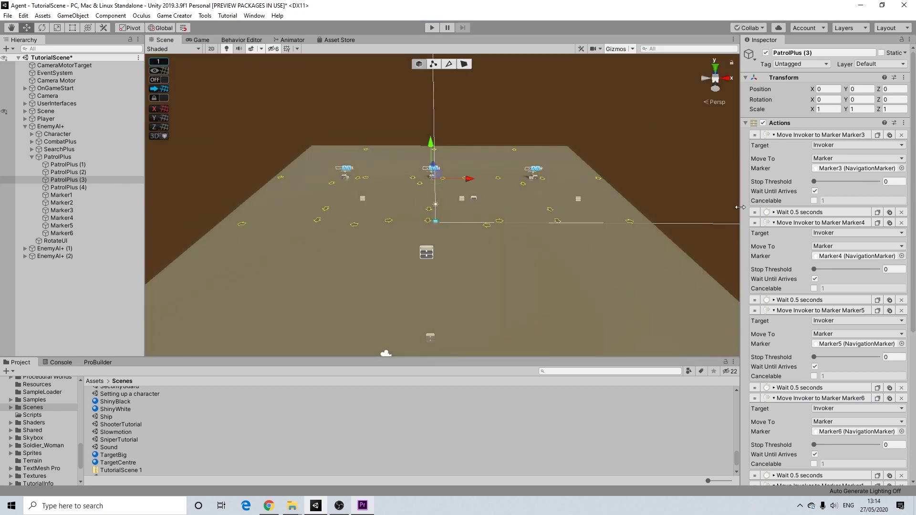
scroll(477, 215, up, 2)
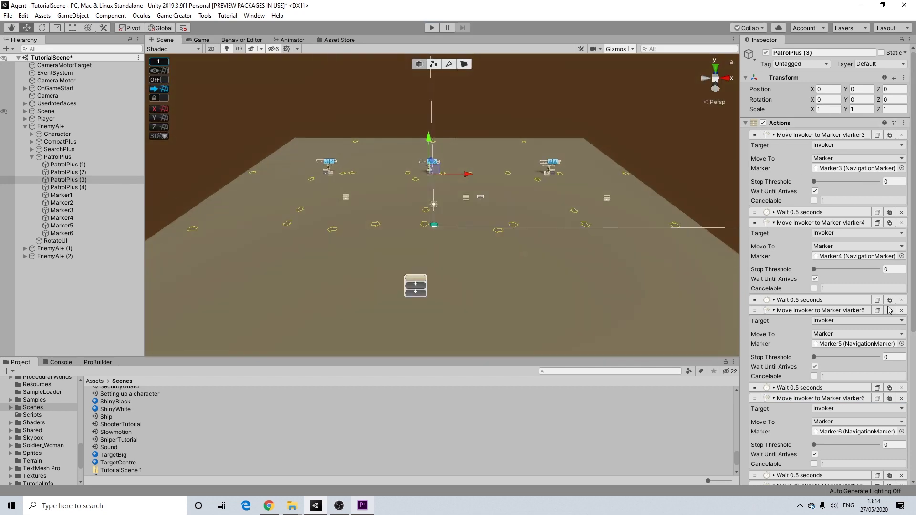
scroll(870, 352, down, 8)
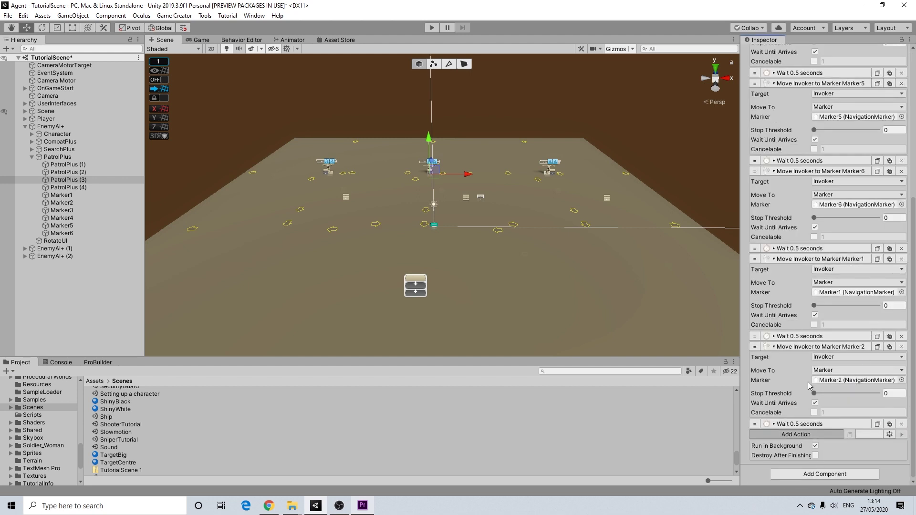
click(797, 433)
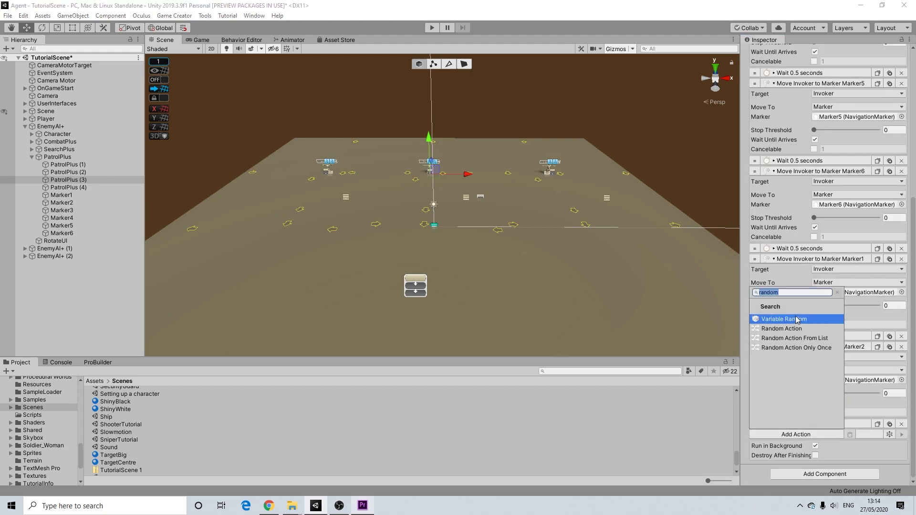
click(837, 292)
scroll(782, 362, down, 5)
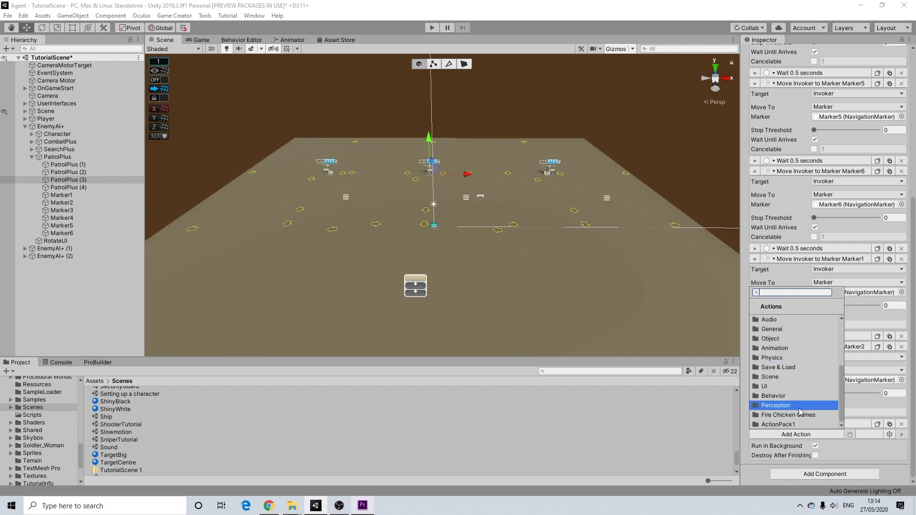
click(782, 424)
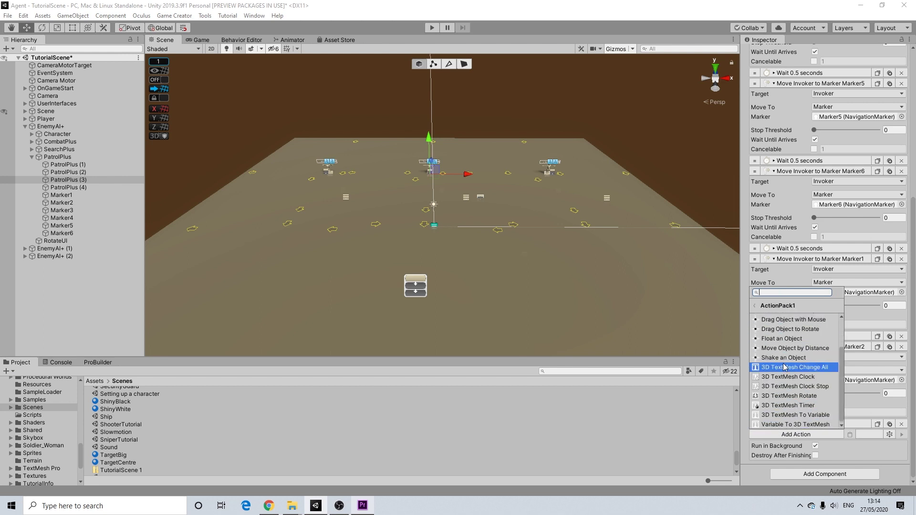
scroll(785, 366, up, 3)
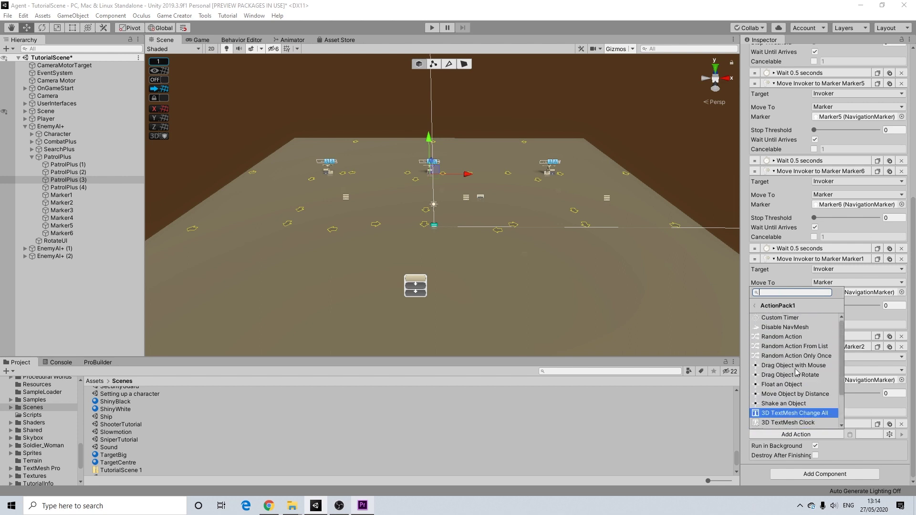
click(780, 329)
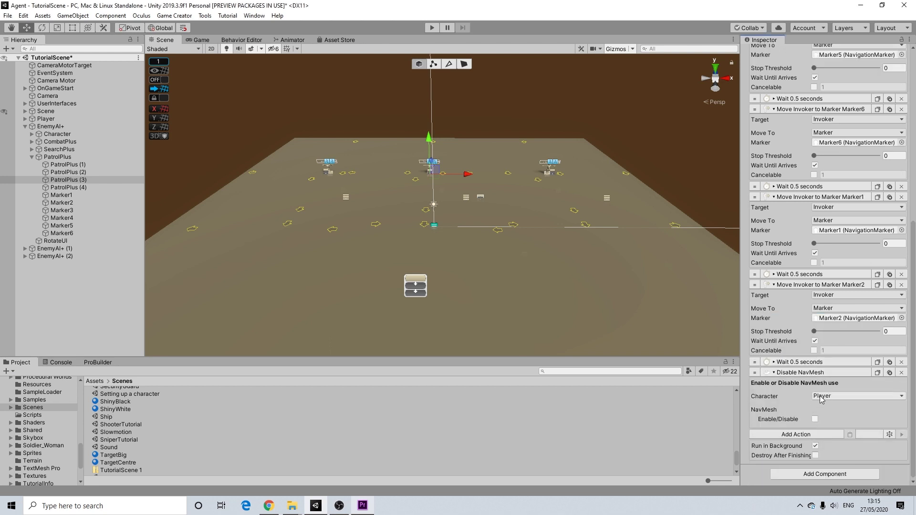
click(820, 399)
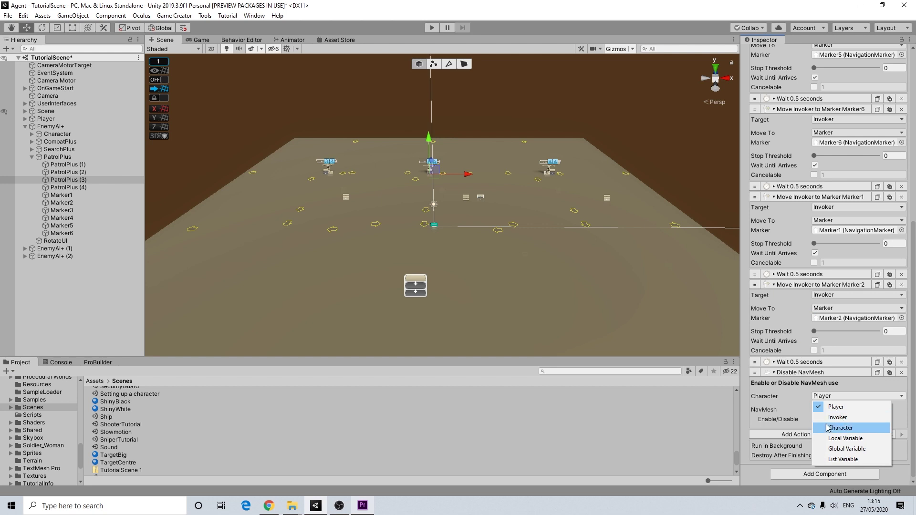
click(756, 375)
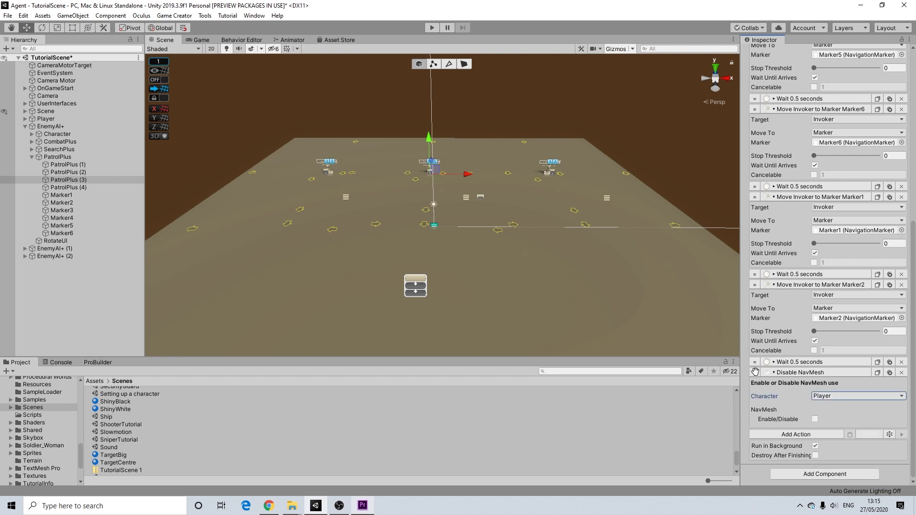
click(901, 372)
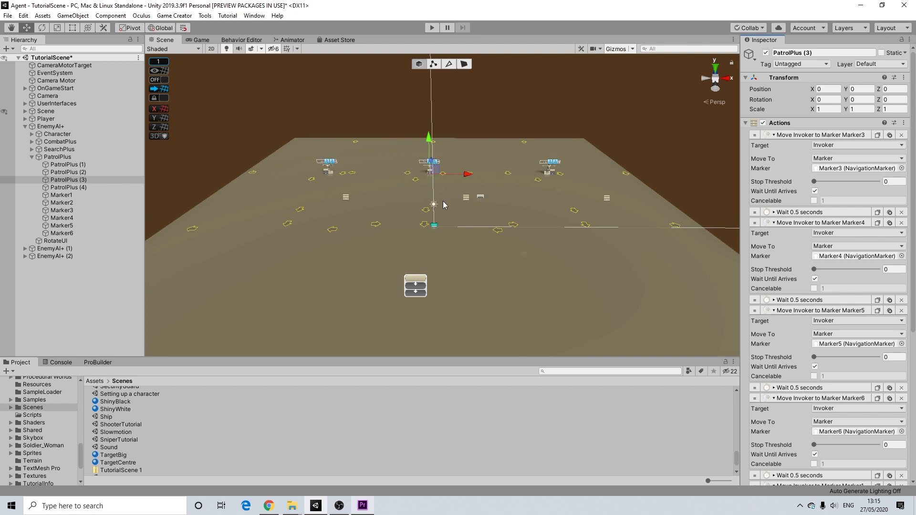
Step: Collapse the six Move Invoker actions for Marker3, Marker4, Marker5, Marker6, Marker1 and Marker2
scroll(443, 204, up, 5)
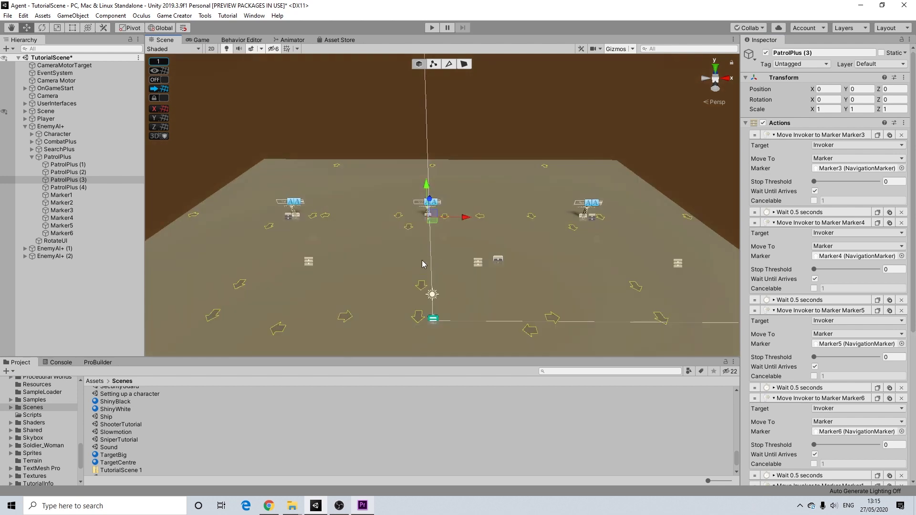
scroll(422, 260, down, 3)
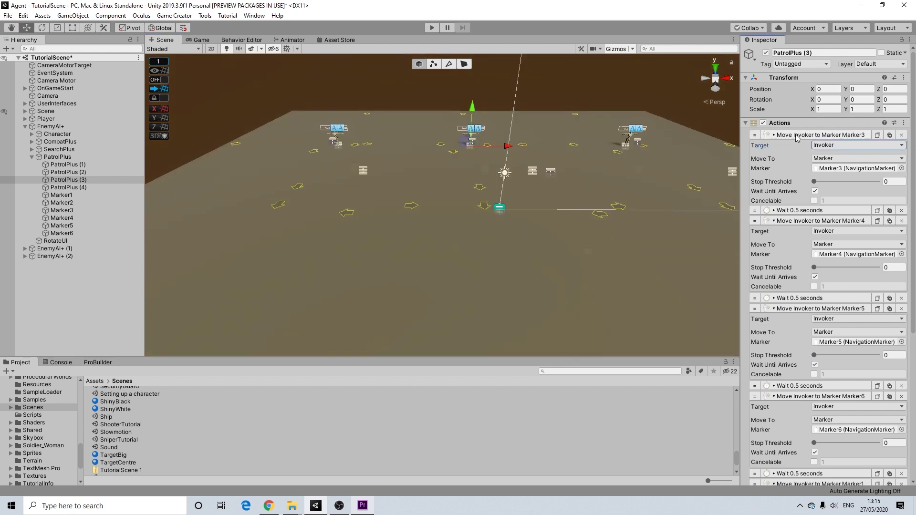
click(796, 136)
click(796, 156)
click(795, 177)
click(796, 198)
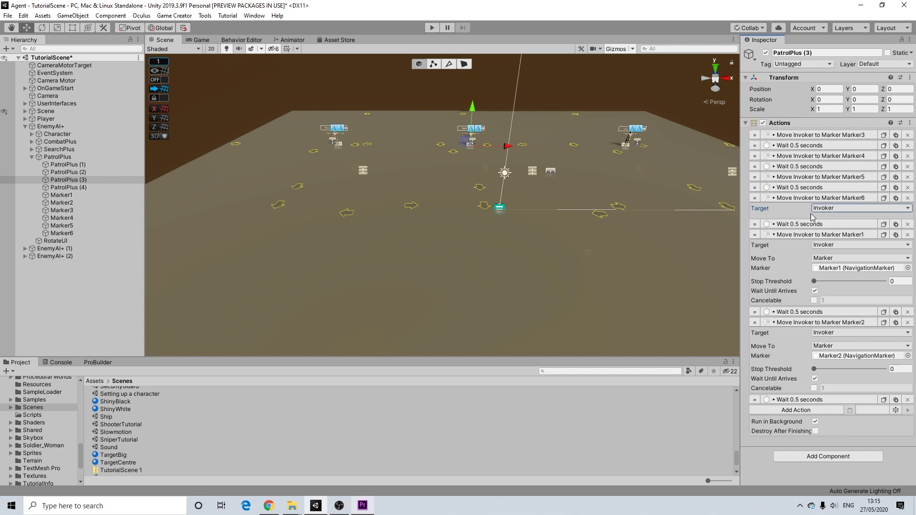
click(811, 219)
click(810, 240)
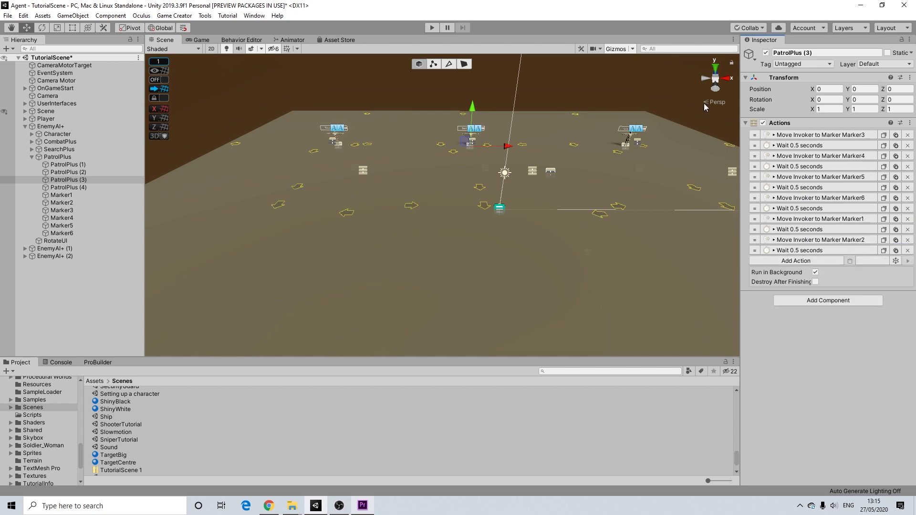
Step: Pan, zoom and orbit the Scene view to see the floor around PatrolPlus
middle_drag(518, 208, 516, 259)
scroll(519, 256, down, 3)
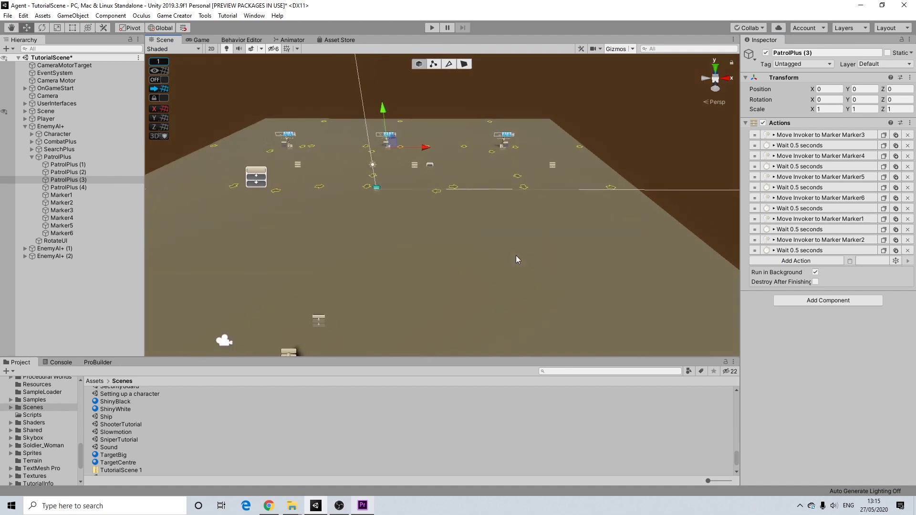
mouse_move(442, 232)
middle_down()
mouse_move(462, 231)
mouse_move(445, 234)
middle_up()
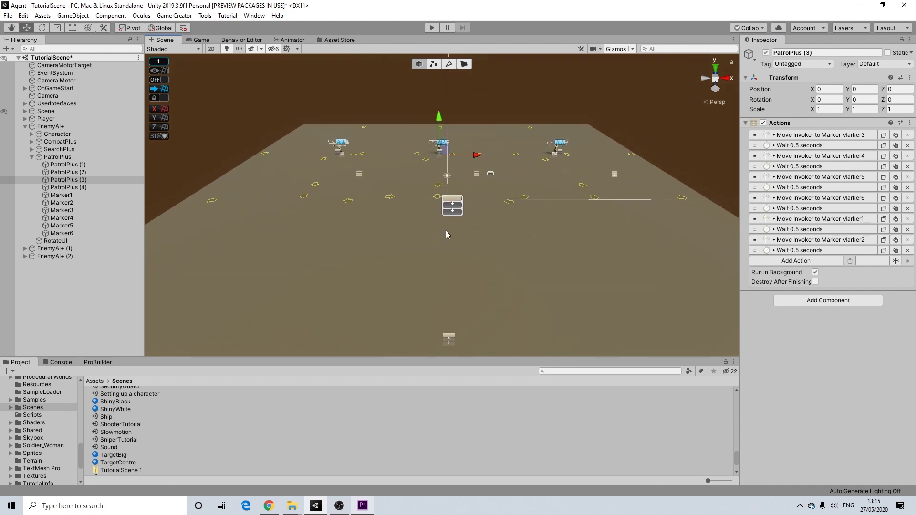
scroll(446, 234, up, 3)
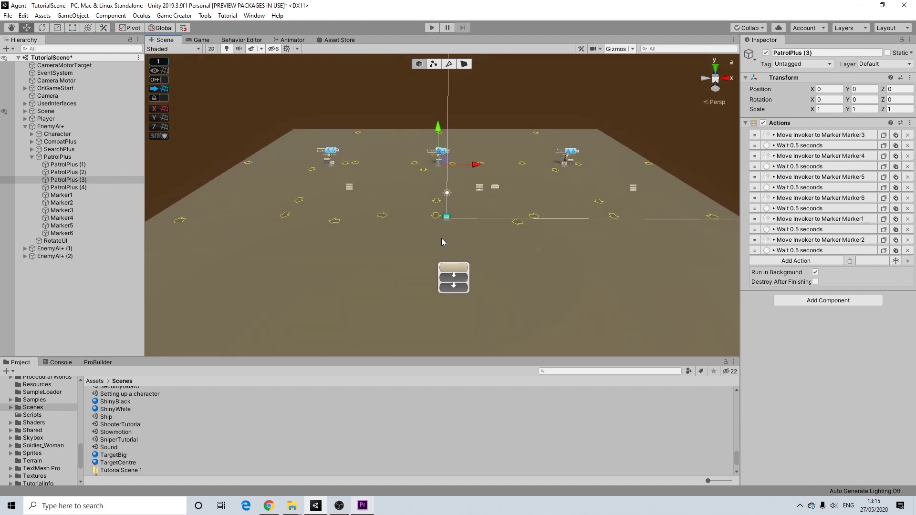
alt+drag(442, 238, 463, 228)
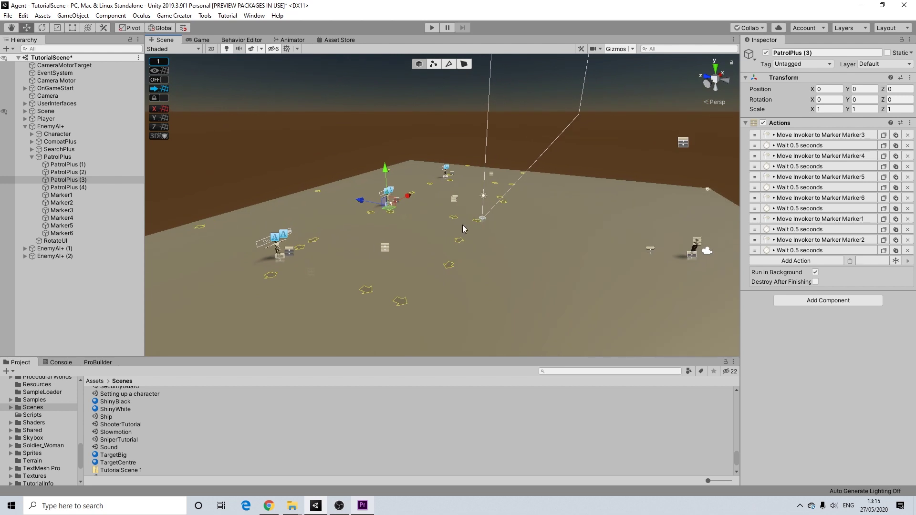